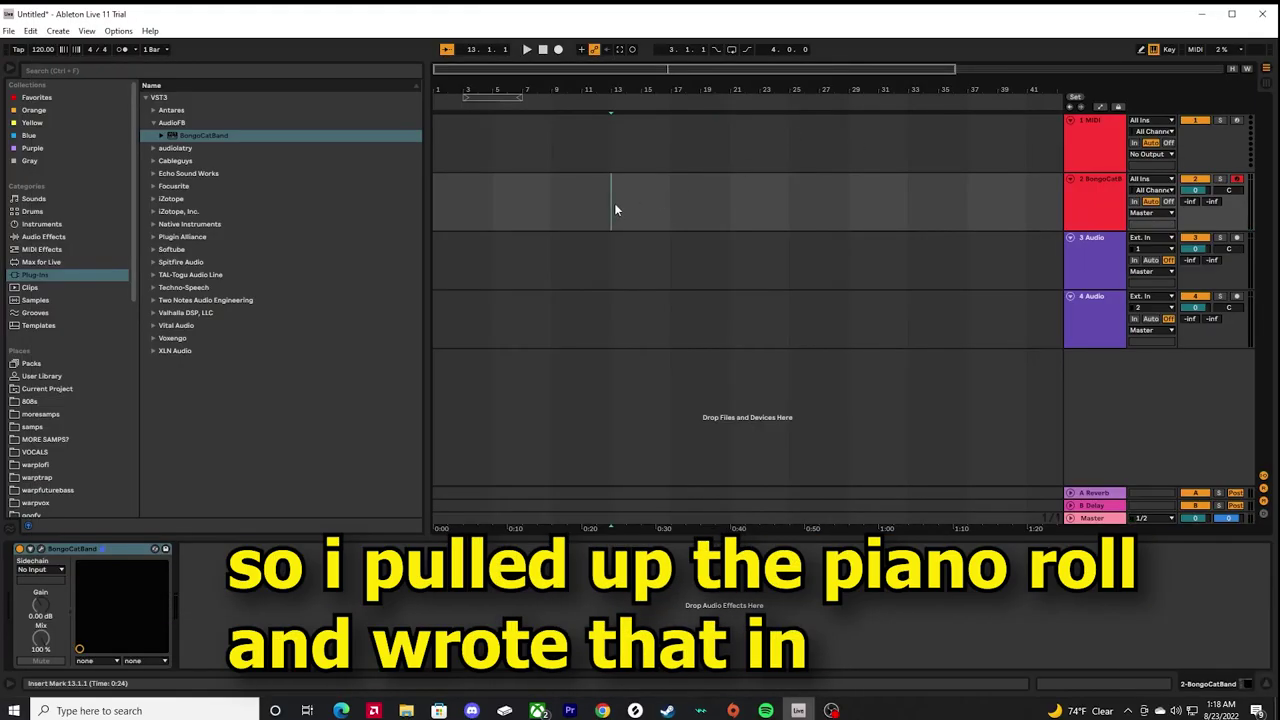
- Create a four-bar MIDI clip at bar 13 on the BongoCatBand track, loop that range and enlarge the note editor
double_click(615, 205)
drag(626, 180, 671, 180)
drag(493, 98, 641, 98)
drag(626, 537, 626, 188)
- Write the chord pattern in the clip, starting with stacked A2 and E2 notes at bar 1 and continuing to beat 2.2
double_click(204, 385)
double_click(204, 407)
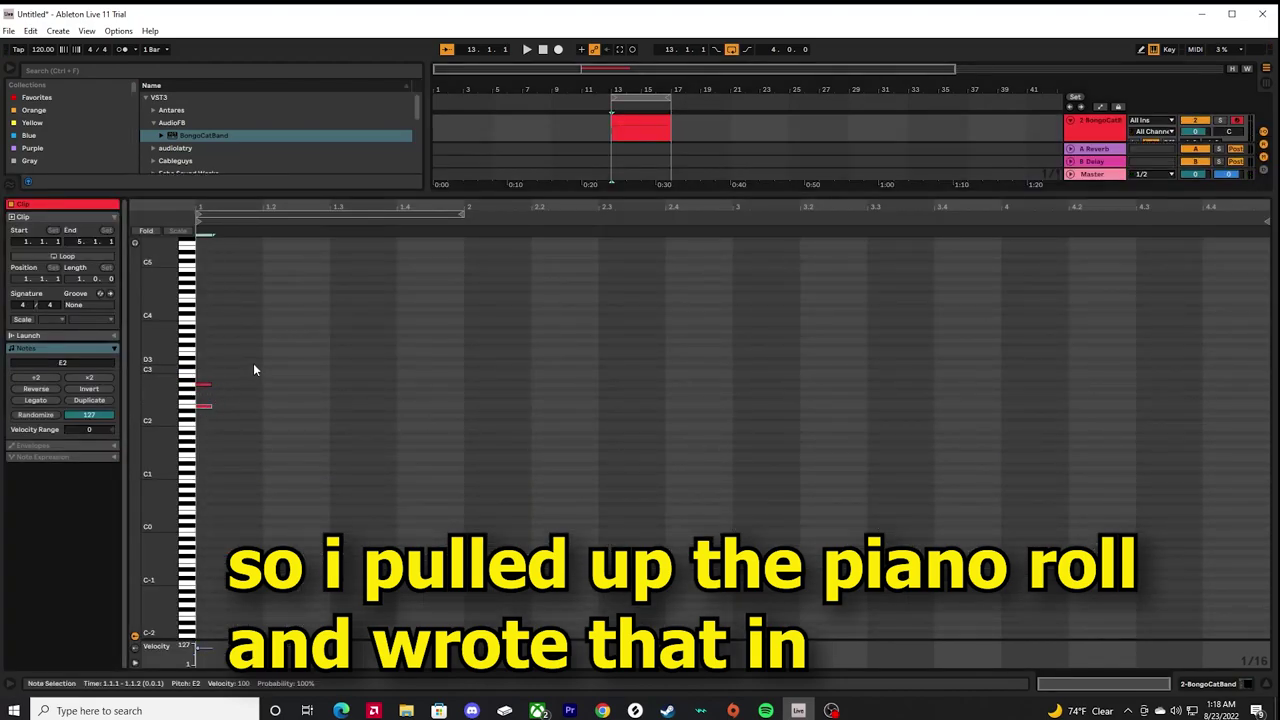
key(ctrl+a)
drag(210, 385, 329, 387)
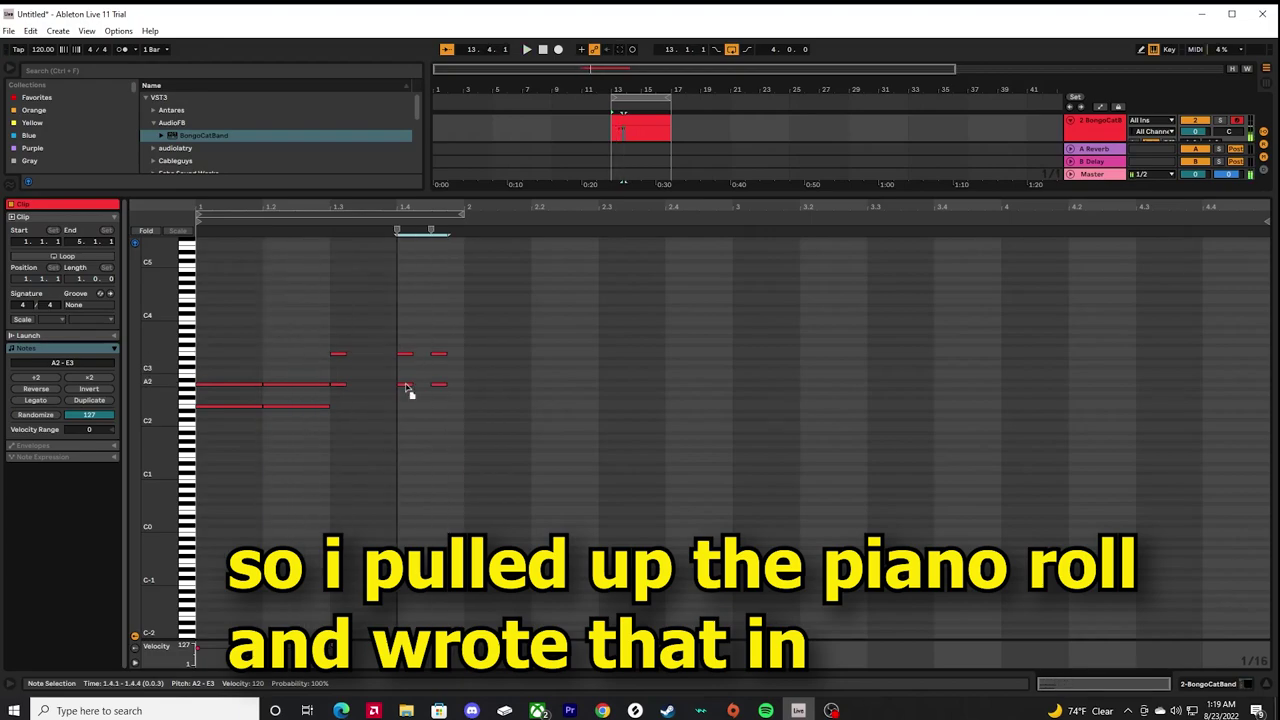
double_click(539, 393)
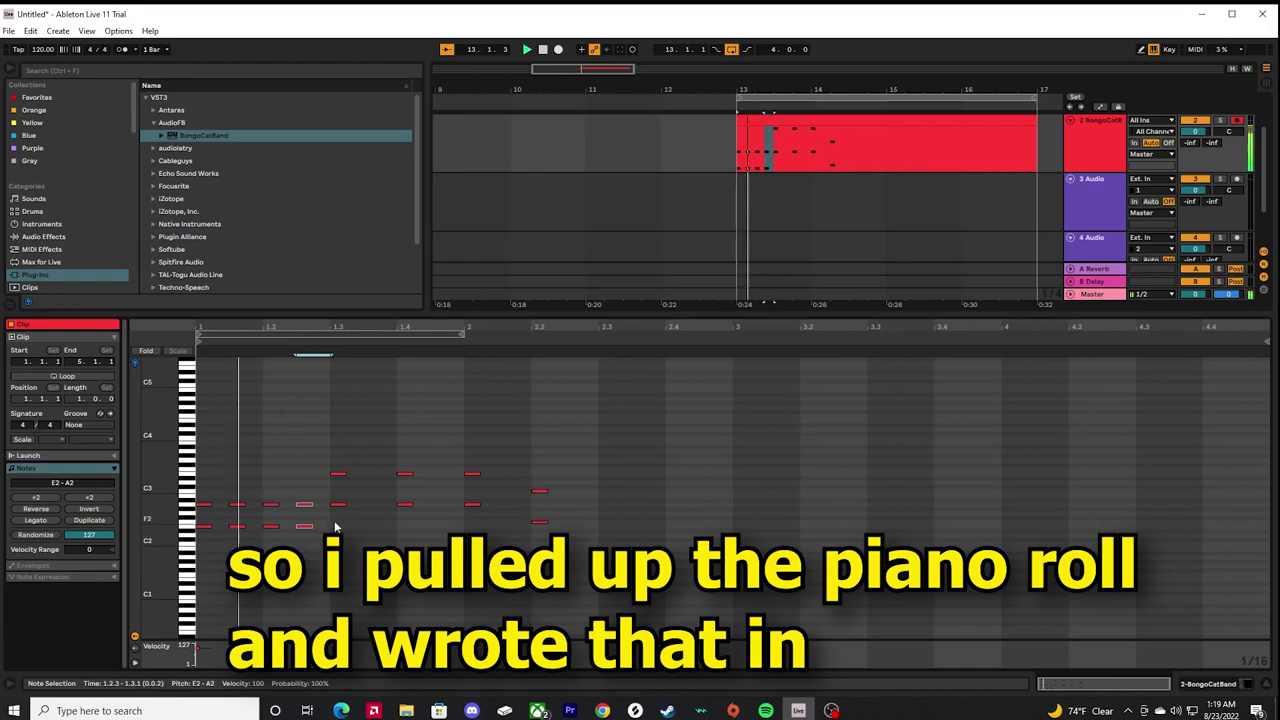
click(372, 475)
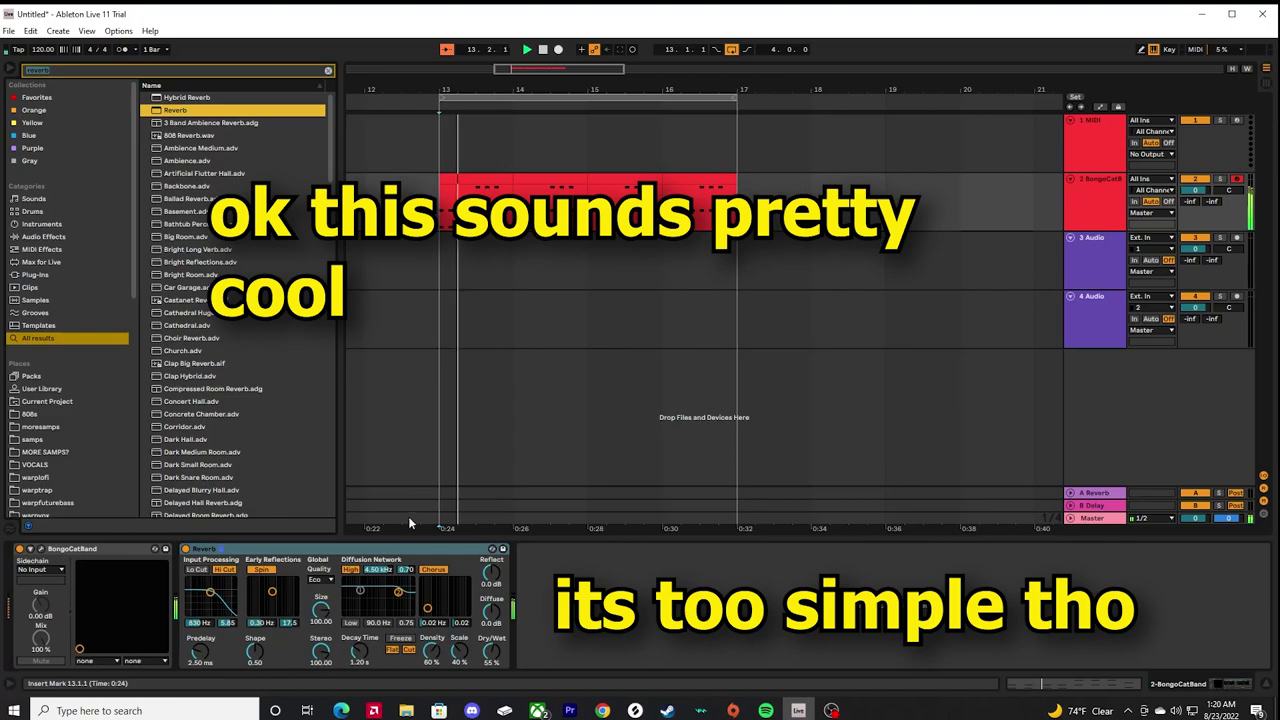
- Lower the Reverb's dry/wet mix on the chord track
drag(491, 648, 491, 657)
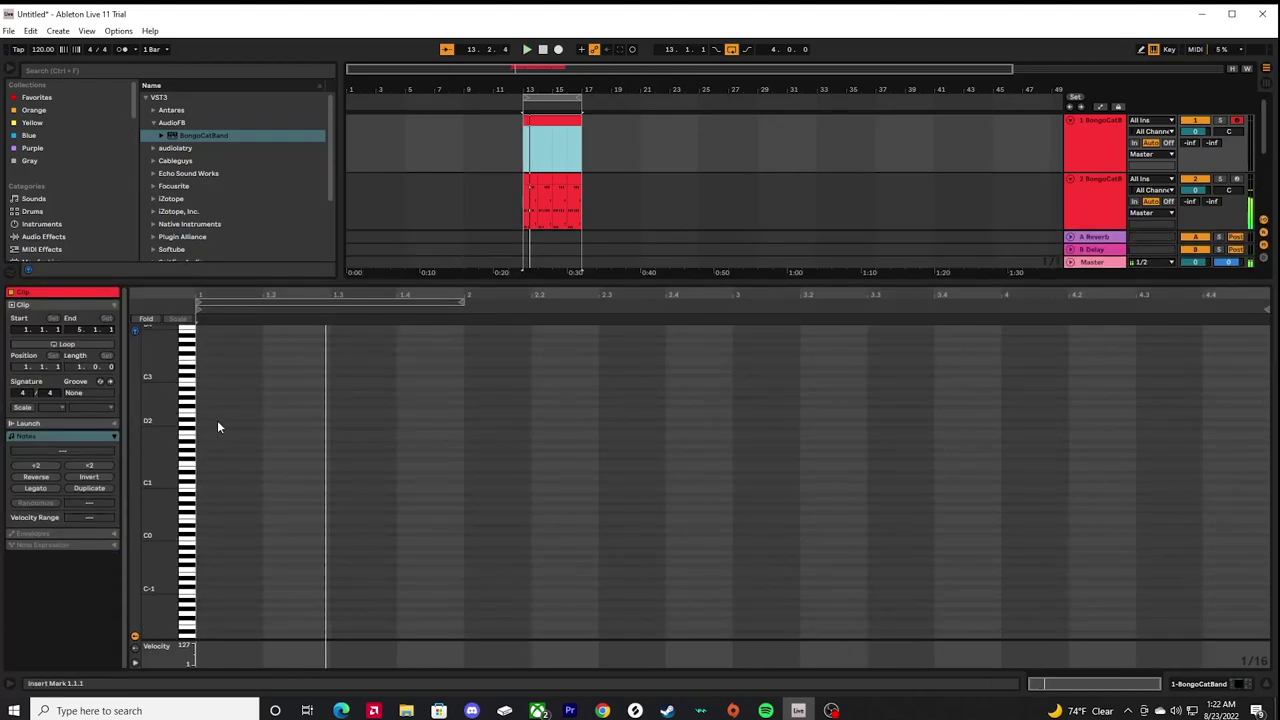
- Build a two-bar melody in the upper BongoCatBand clip, raising the note at 1.3 and adding notes on beats 2 through 2.4
click(188, 364)
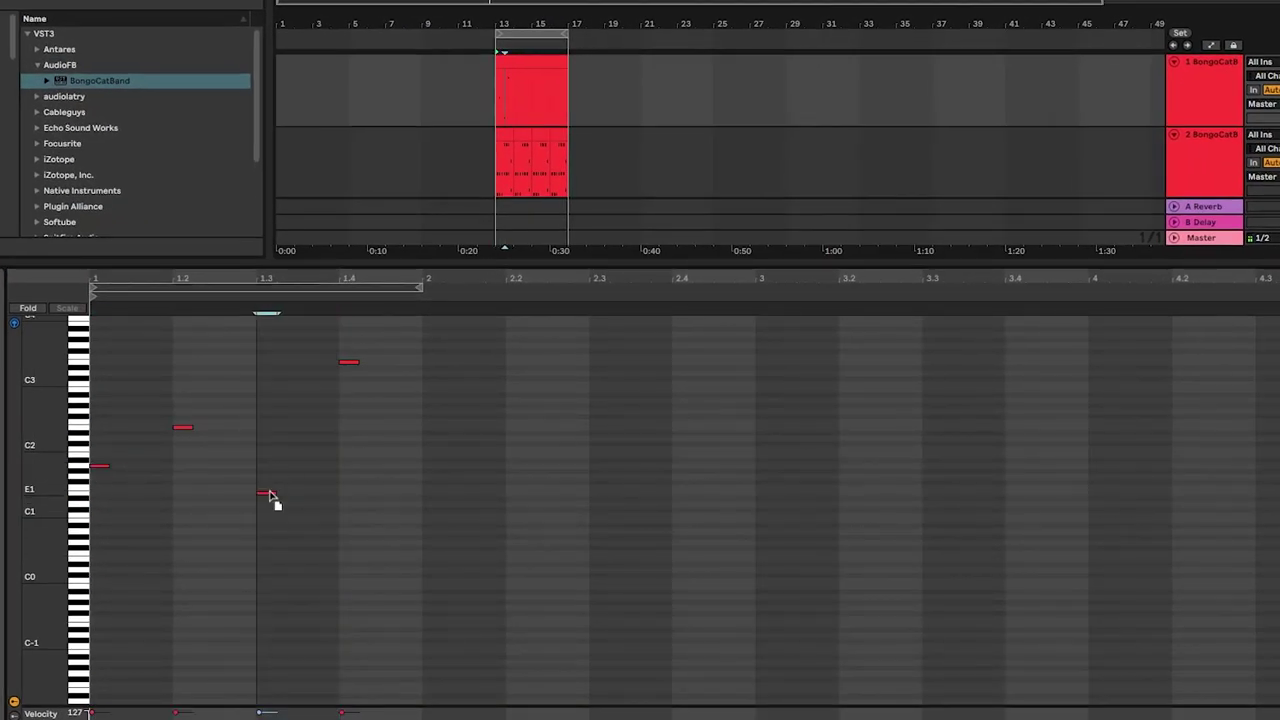
drag(272, 484, 272, 478)
double_click(429, 400)
double_click(515, 412)
double_click(598, 422)
double_click(677, 433)
drag(677, 433, 677, 428)
drag(602, 422, 600, 422)
key(space)
key(space)
- Duplicate the two-bar melody phrase into bars 3 and 4 and add an extra note within the opening beat
drag(745, 490, 97, 350)
key(ctrl+d)
drag(109, 469, 130, 469)
double_click(136, 415)
key(space)
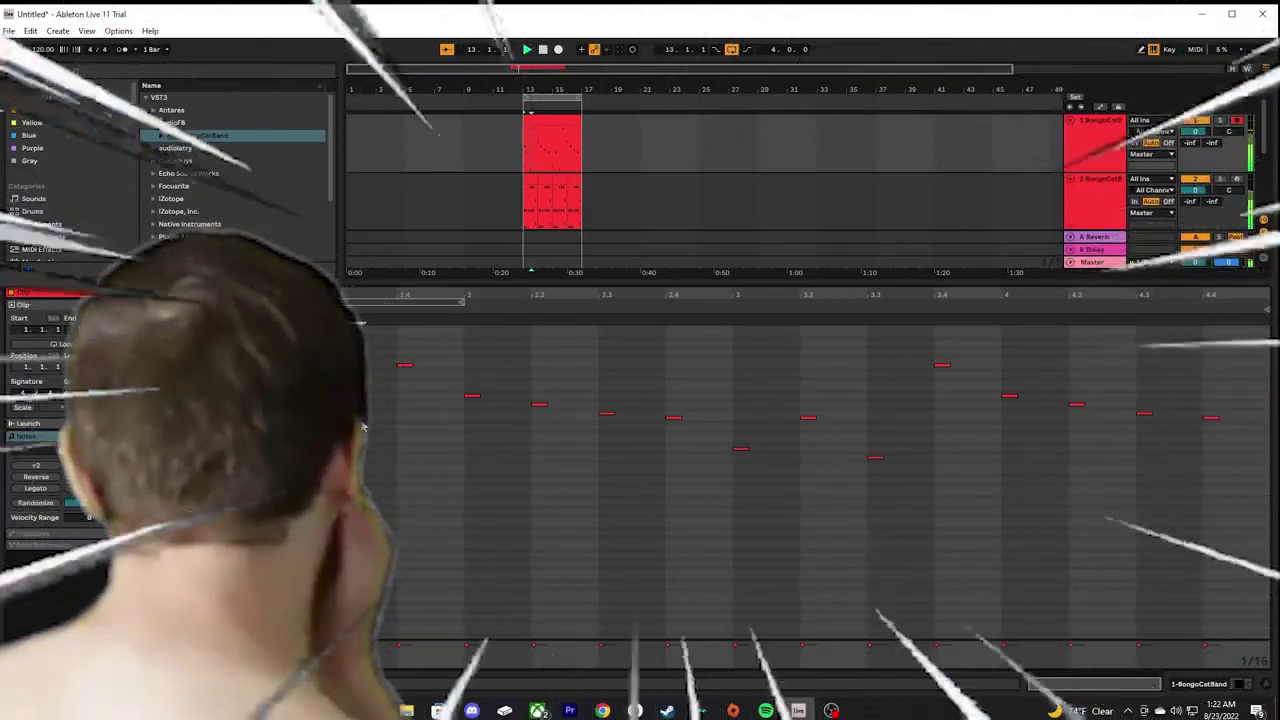
- Add lower harmony notes beneath the melody notes from beat 1.4 through the start of bar 4
double_click(405, 424)
double_click(472, 418)
double_click(539, 436)
double_click(607, 440)
double_click(674, 458)
double_click(741, 467)
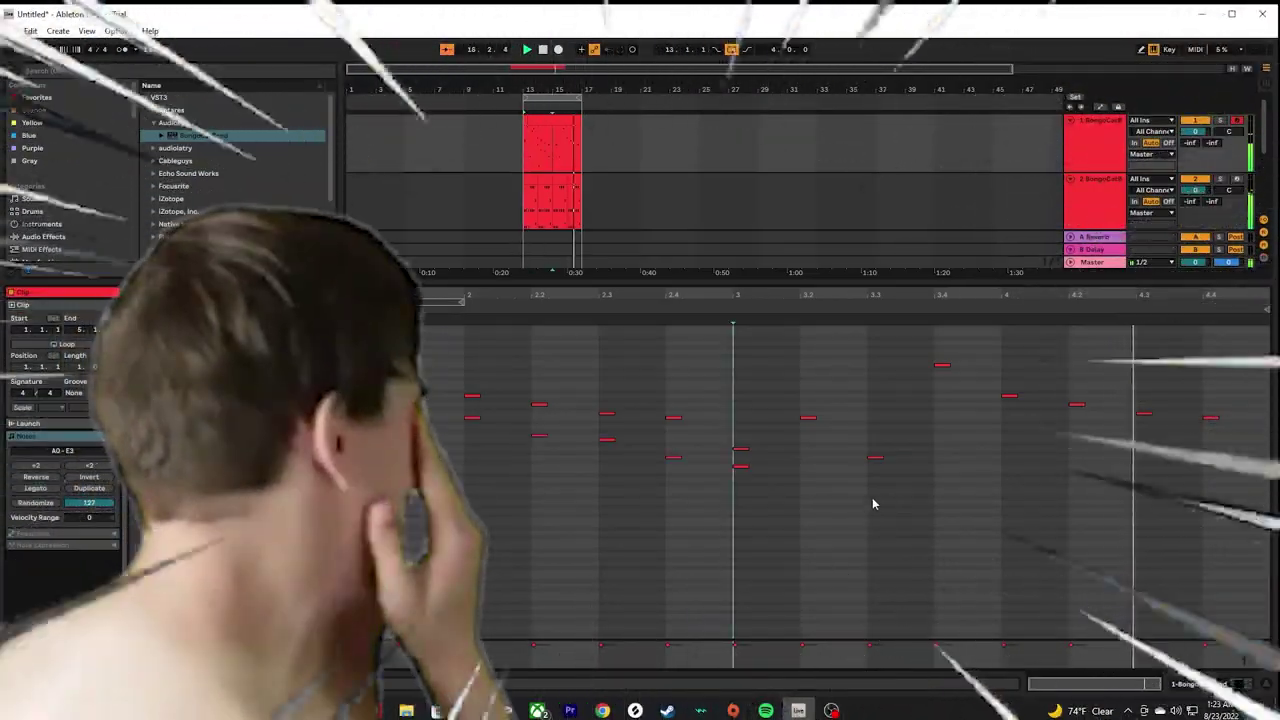
key(space)
double_click(876, 481)
double_click(942, 396)
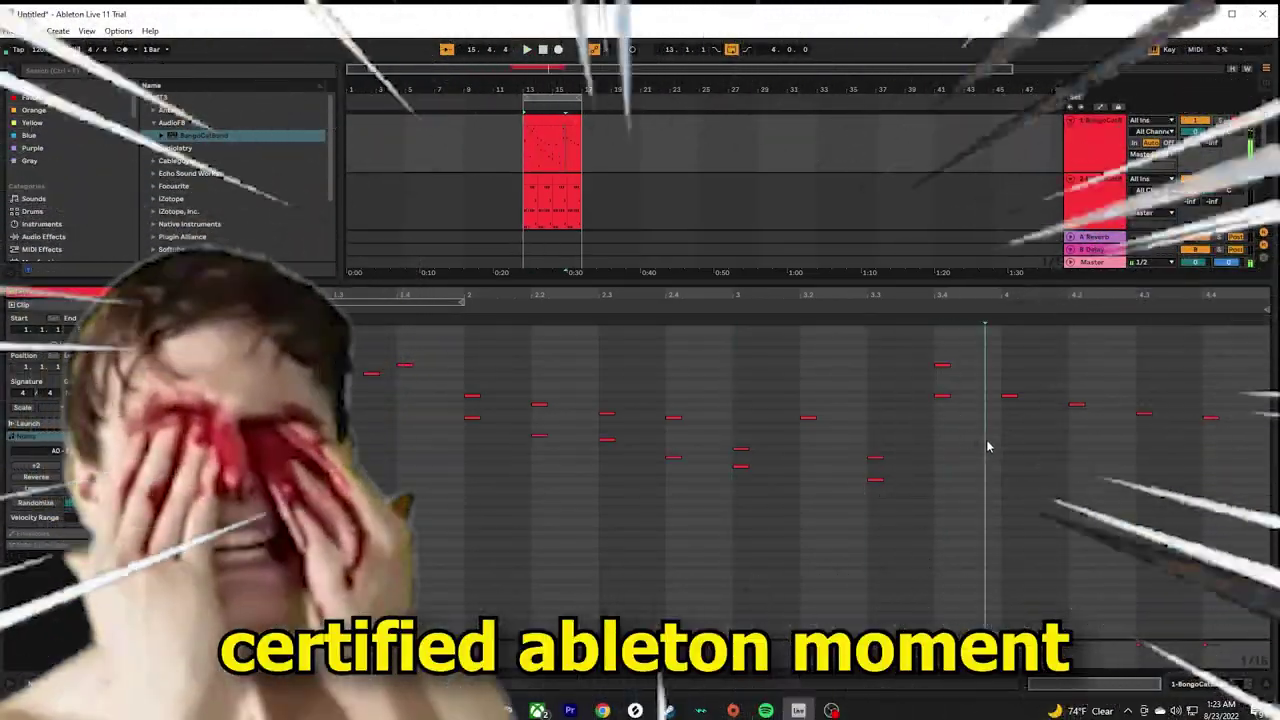
double_click(1009, 424)
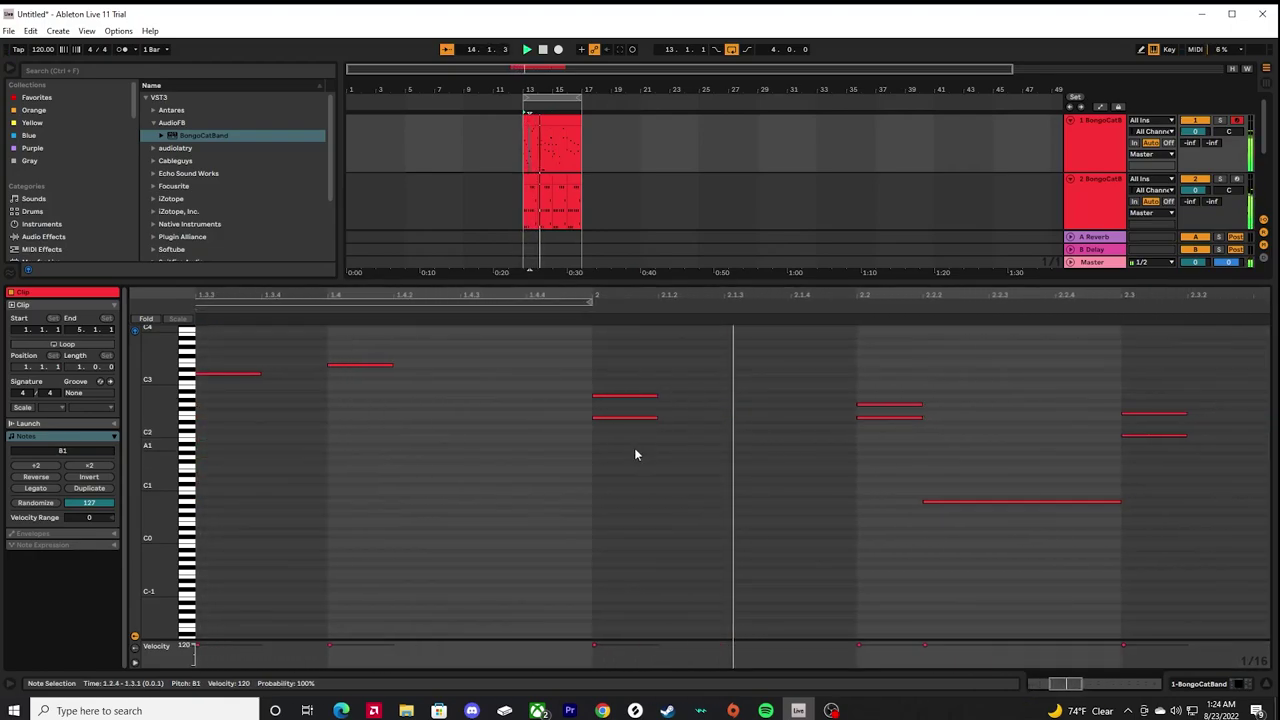
- Close the BongoCatBand instrument window and duplicate the first BongoCatBand track to layer the melody
scroll(680, 487, down, 5)
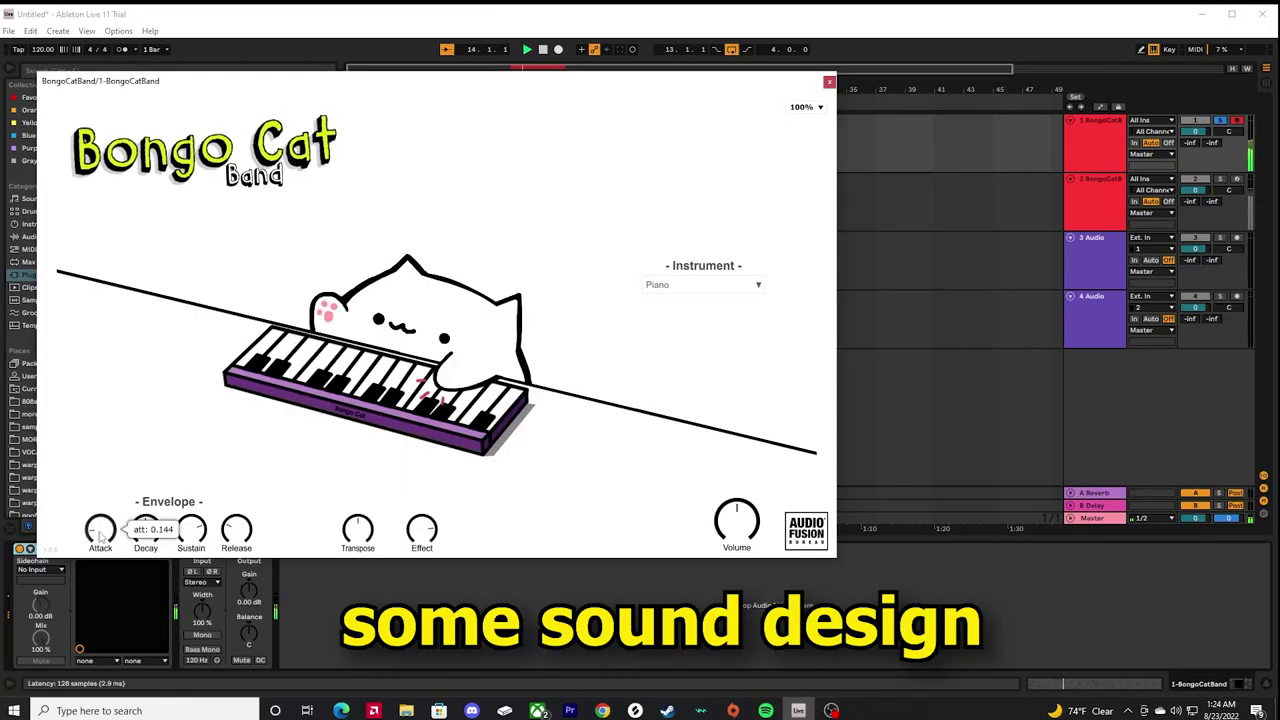
click(829, 82)
right_click(1112, 154)
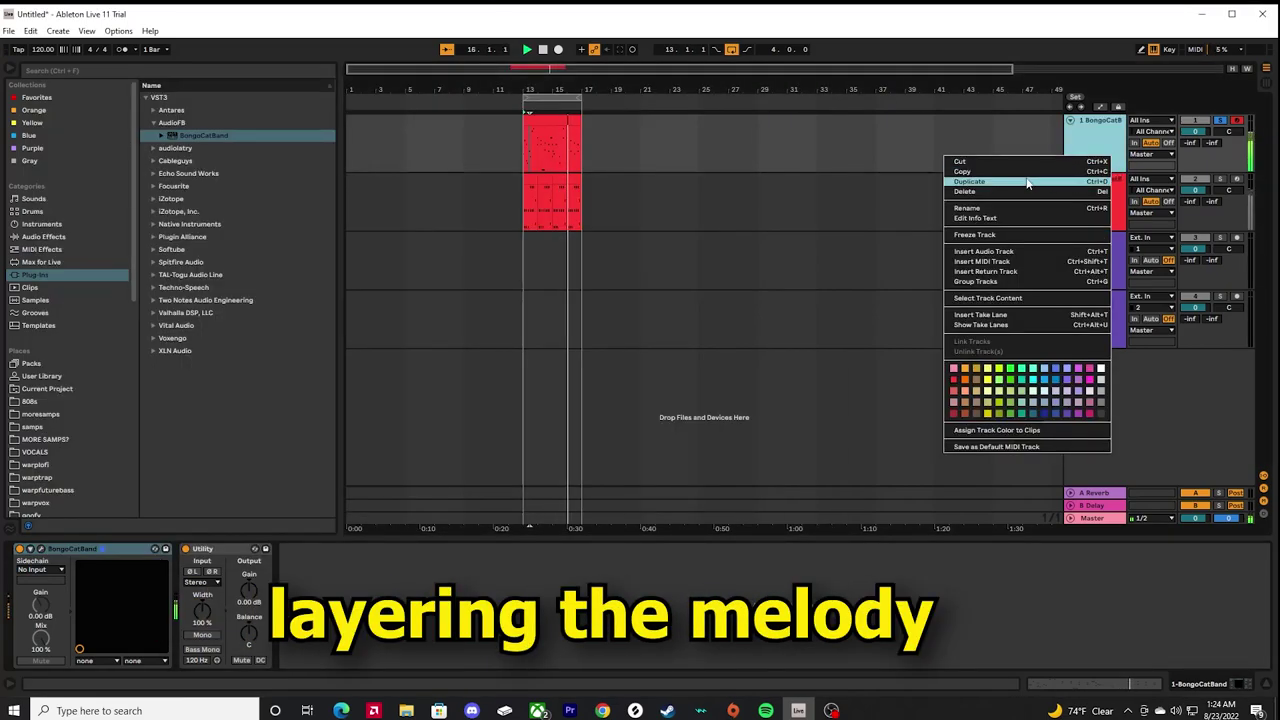
click(1086, 181)
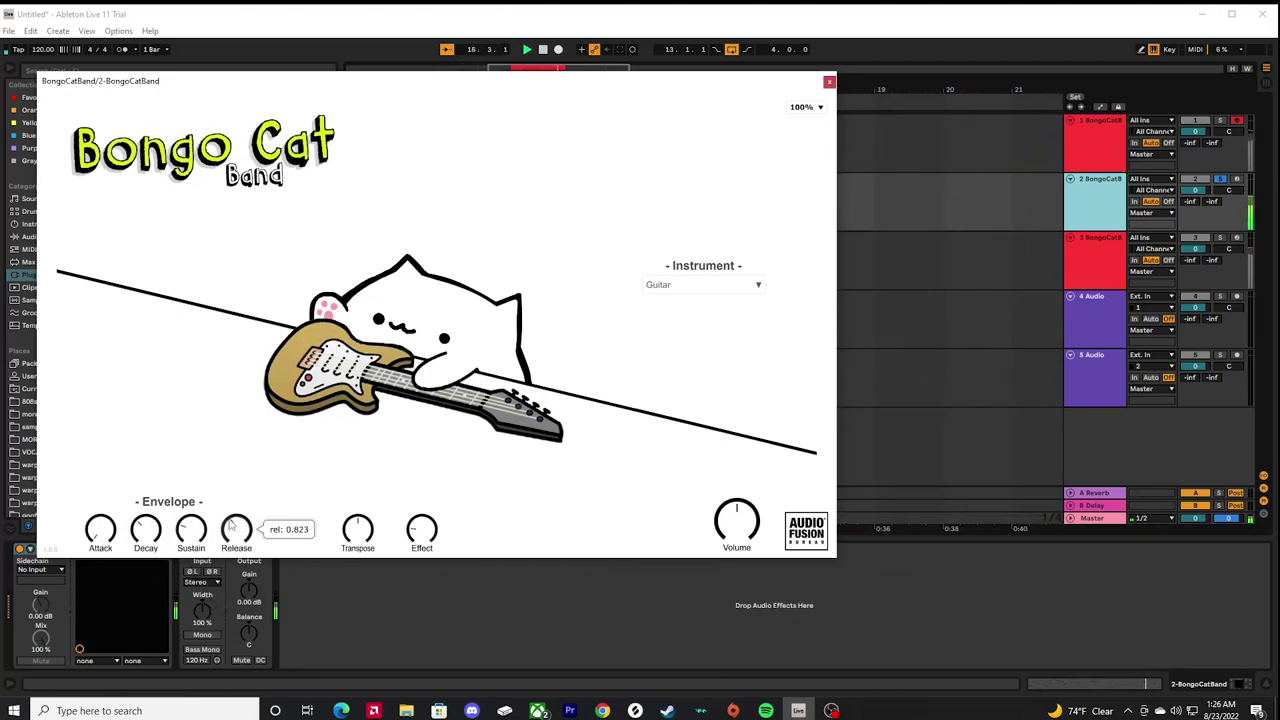
- Pan the second BongoCatBand track to 41R and lower its Utility gain to -13.3 dB
click(1108, 260)
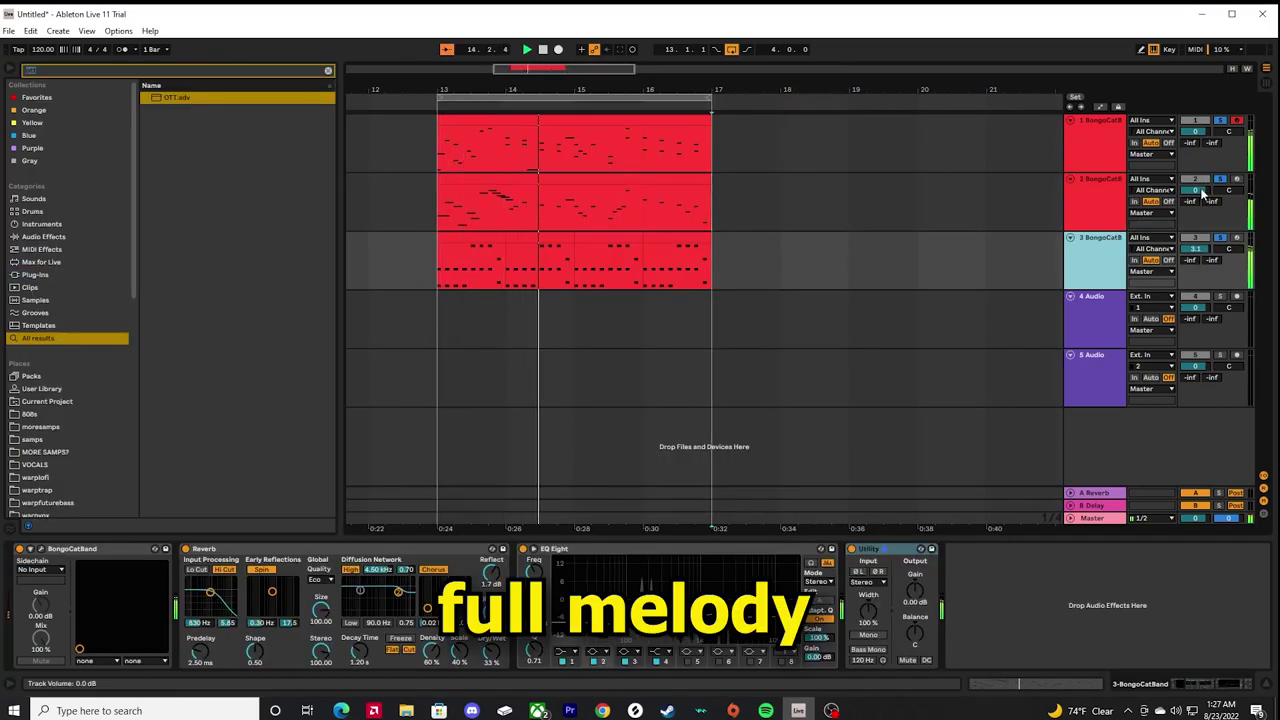
drag(1228, 190, 1228, 185)
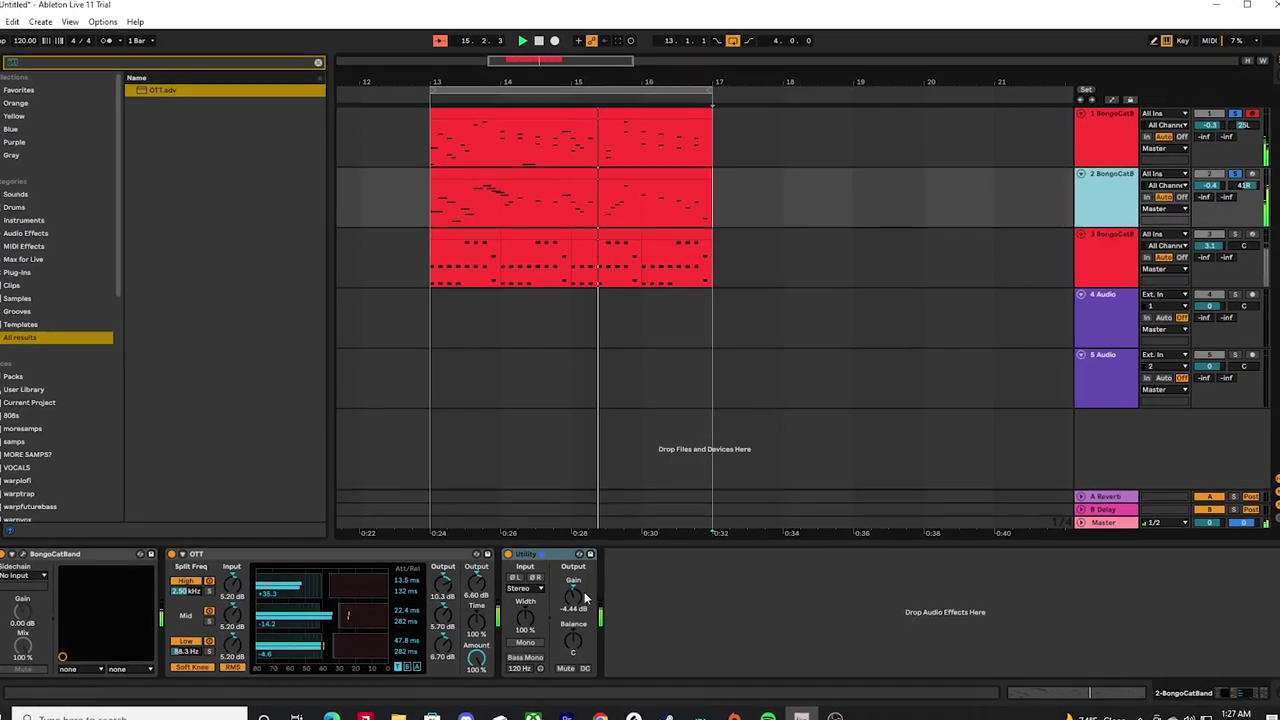
drag(584, 594, 584, 625)
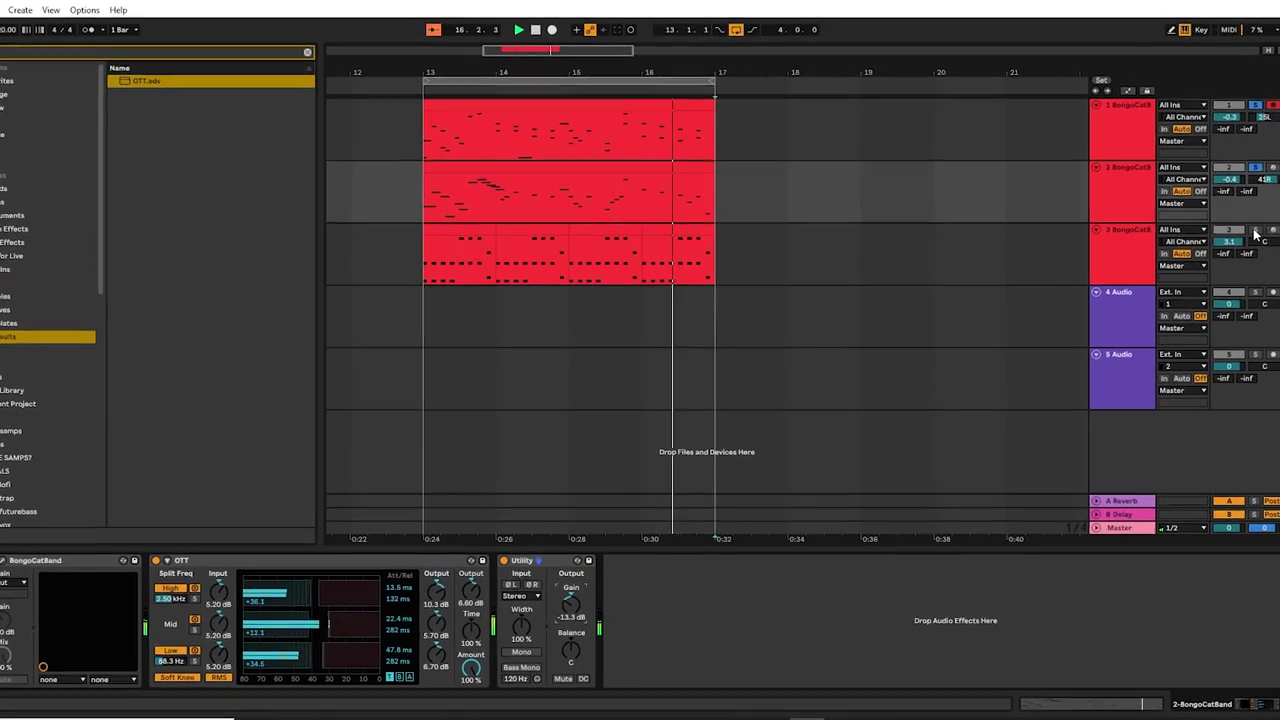
- Set the third BongoCatBand track's volume to 0 and lower its Utility gain to -13.9 dB
click(1220, 237)
drag(1240, 241, 1240, 256)
click(1134, 250)
drag(934, 612, 934, 630)
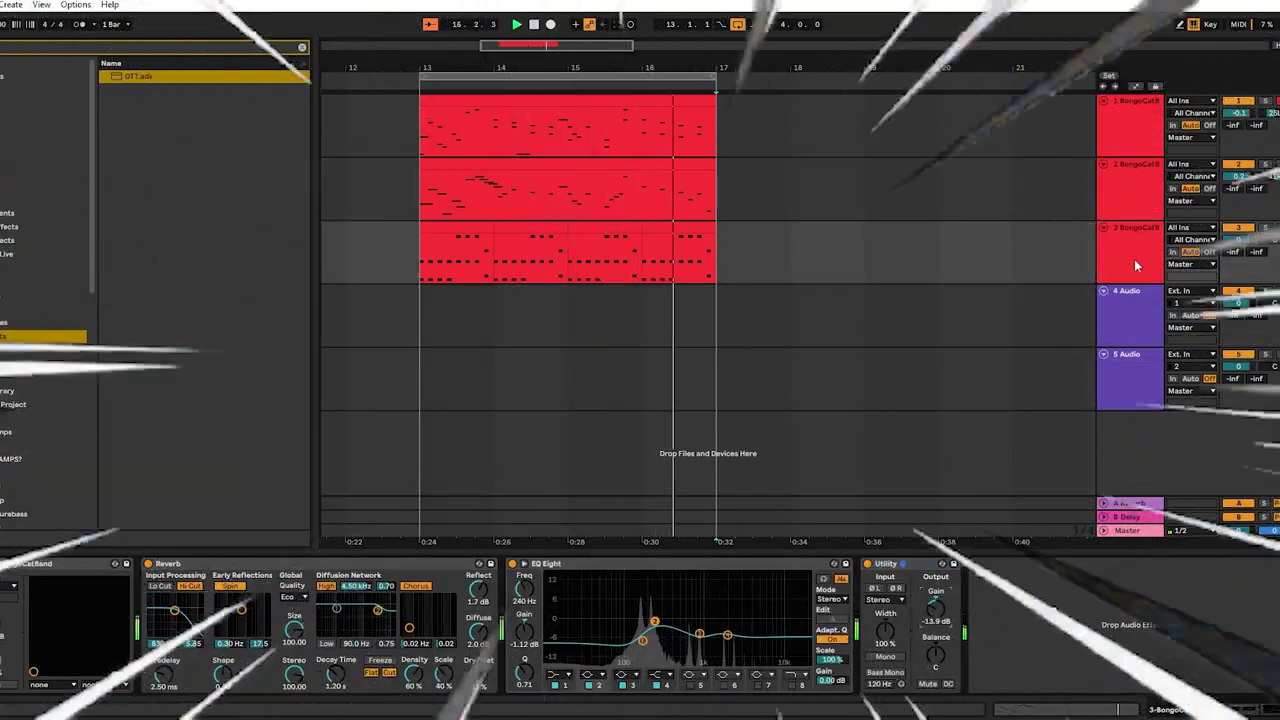
- Record the full melody onto the sixth audio track, which takes Resampling as its input
click(1128, 300)
click(1109, 213)
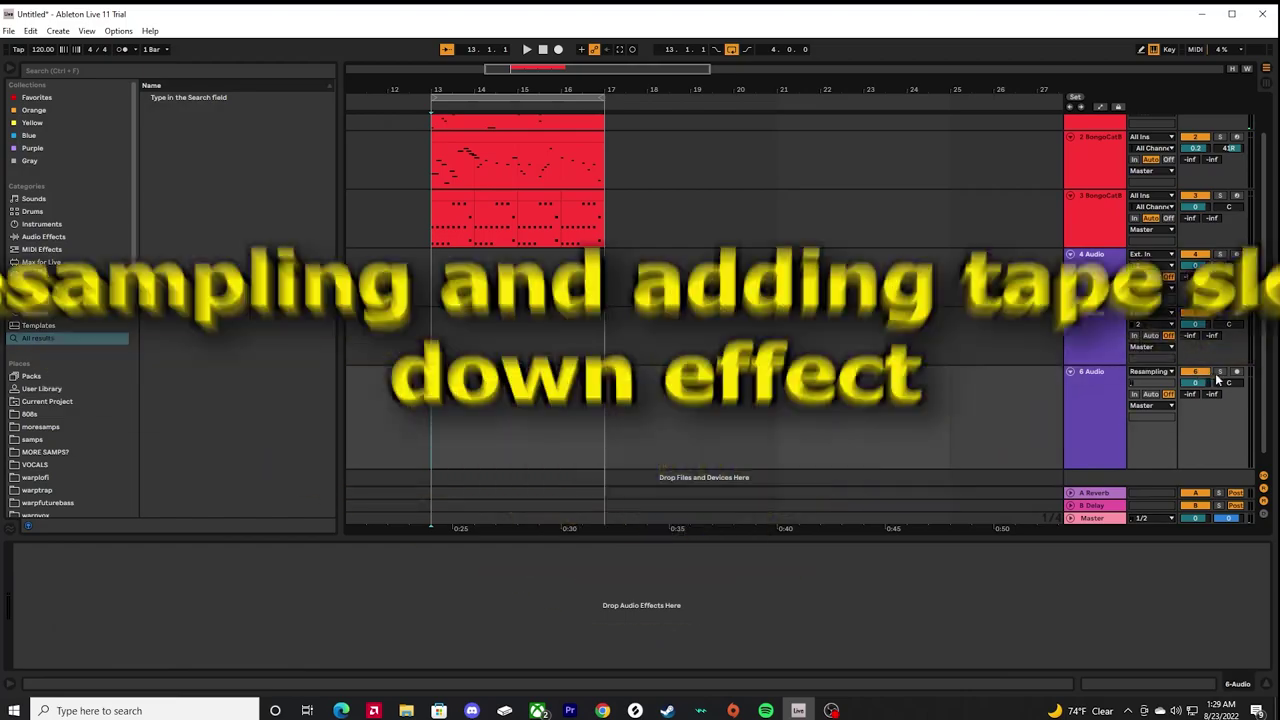
click(558, 51)
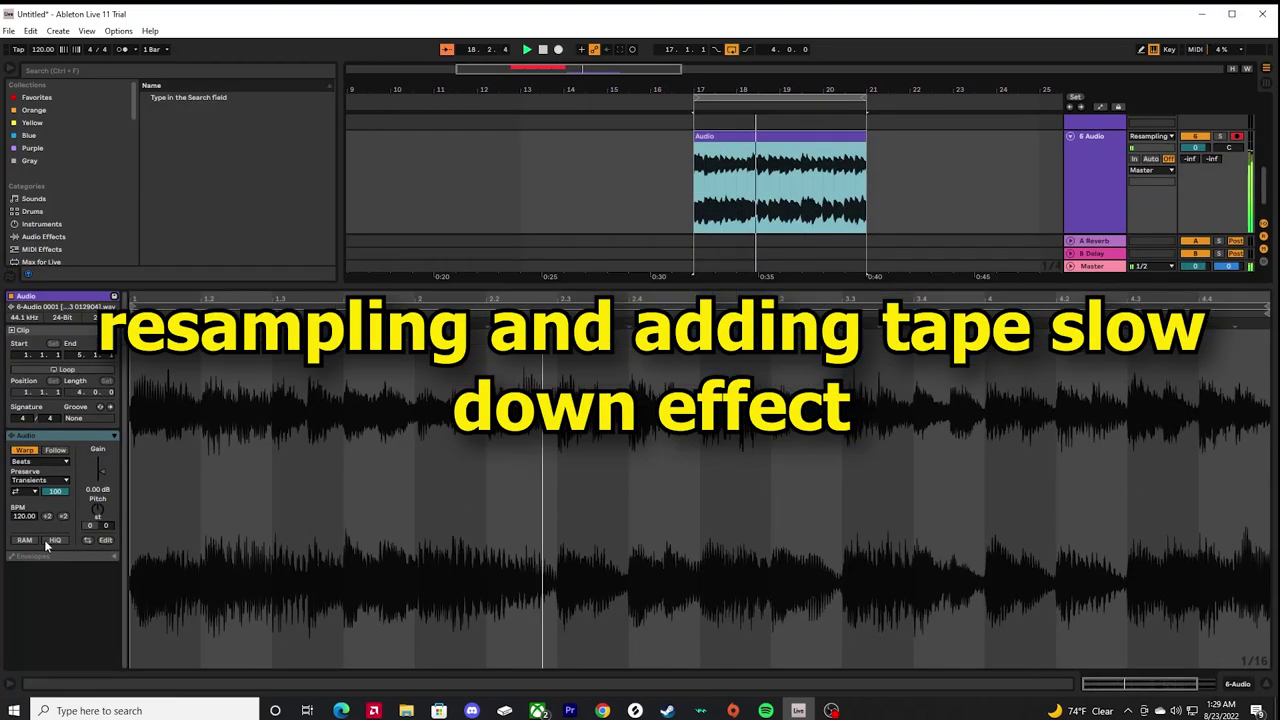
- Set the resampled clip's warp mode to Complex and open its envelope settings
click(40, 462)
click(13, 557)
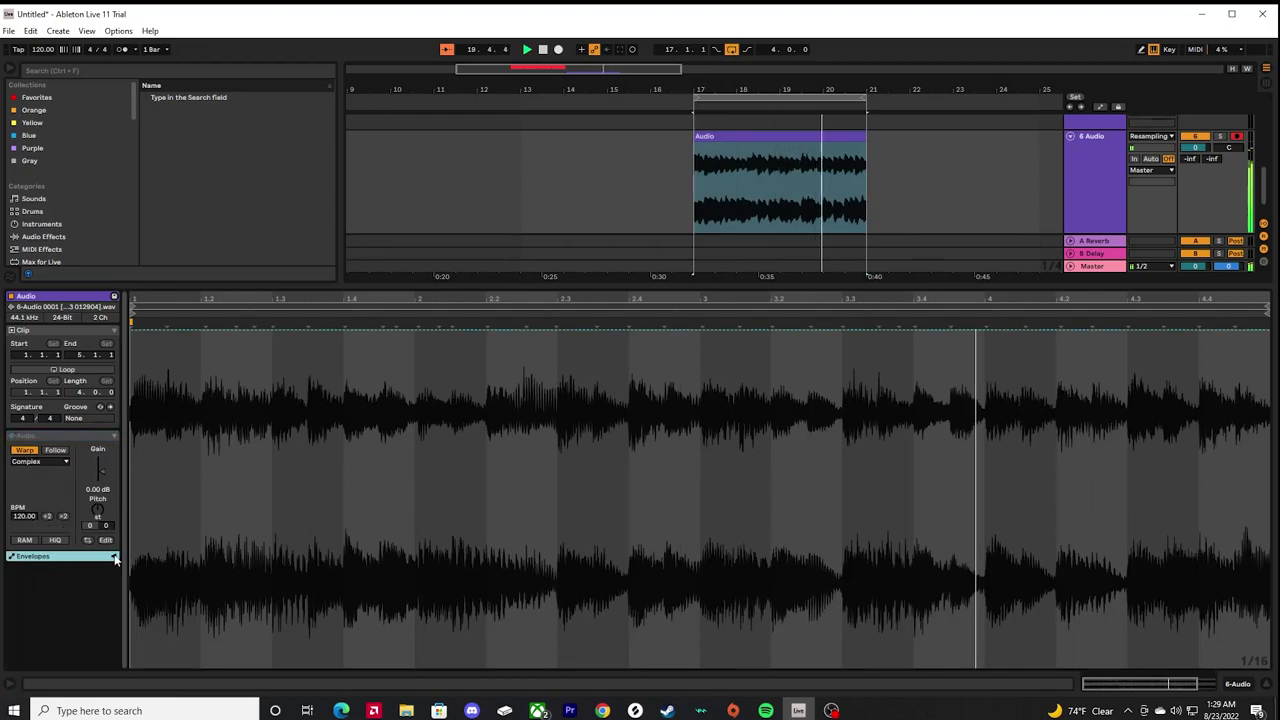
click(114, 557)
- Choose the clip envelope for a tape slow-down effect, shape it with breakpoints and play the result
click(58, 571)
click(84, 572)
click(98, 590)
key(space)
click(440, 498)
mouse_move(507, 498)
mouse_down()
mouse_move(507, 594)
mouse_move(507, 498)
mouse_up()
key(space)
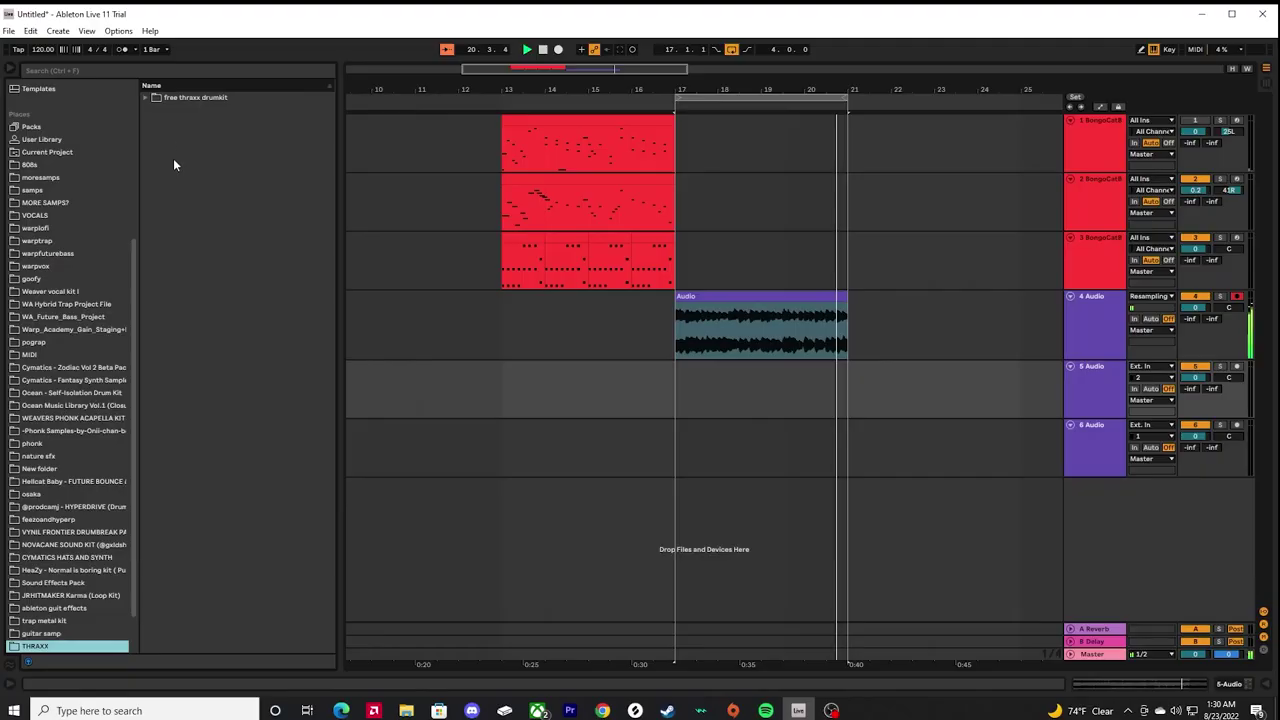
- Audition the 808 samples in the free thraxx drumkit folder
click(148, 101)
click(154, 111)
click(186, 136)
click(192, 123)
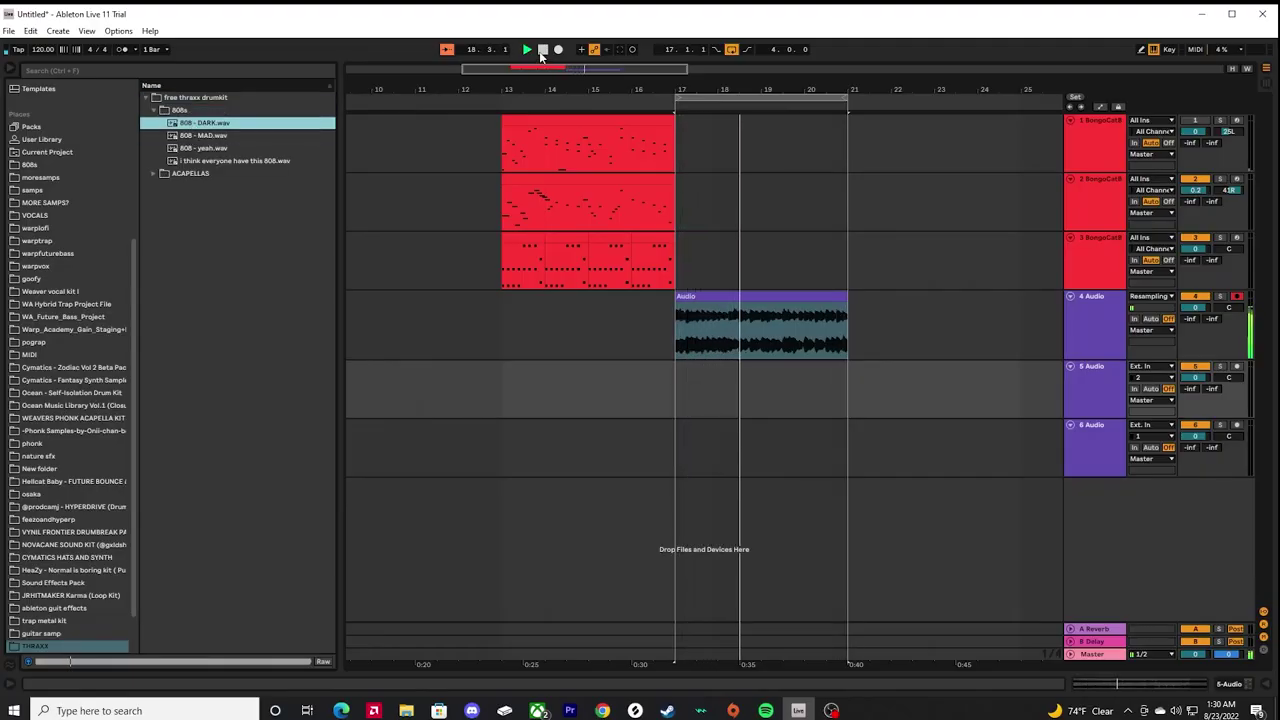
click(209, 149)
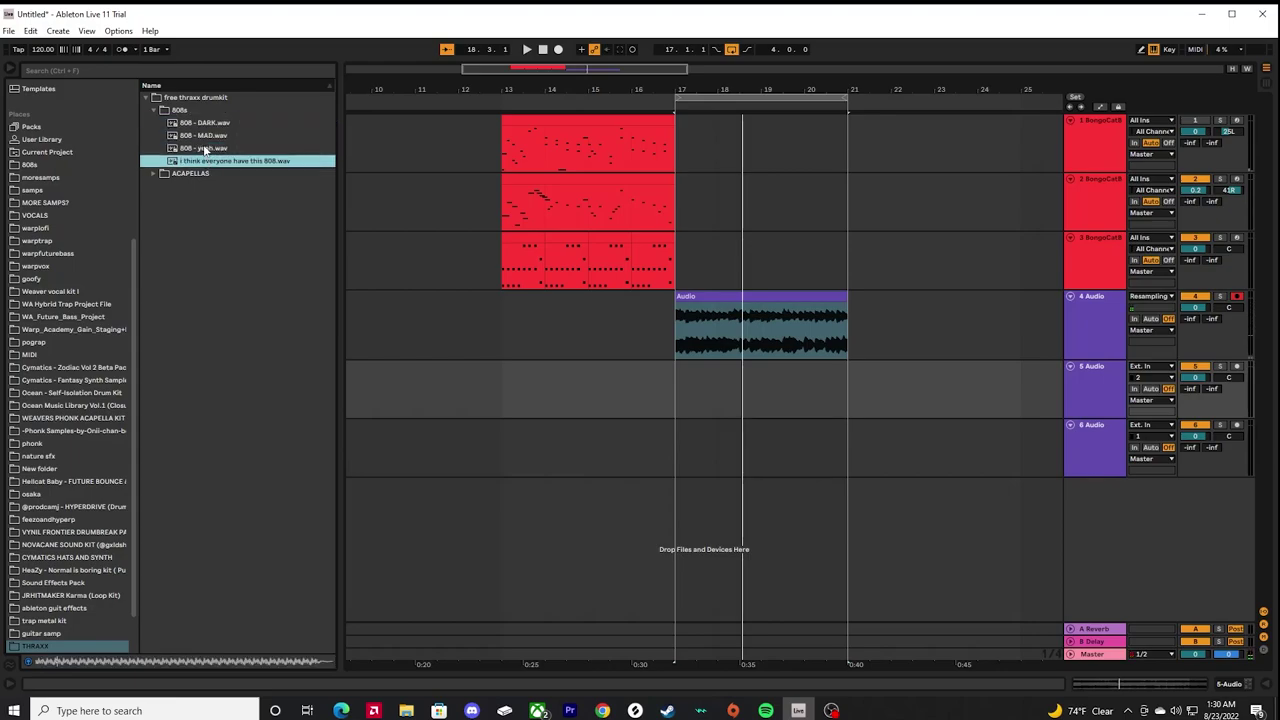
click(206, 136)
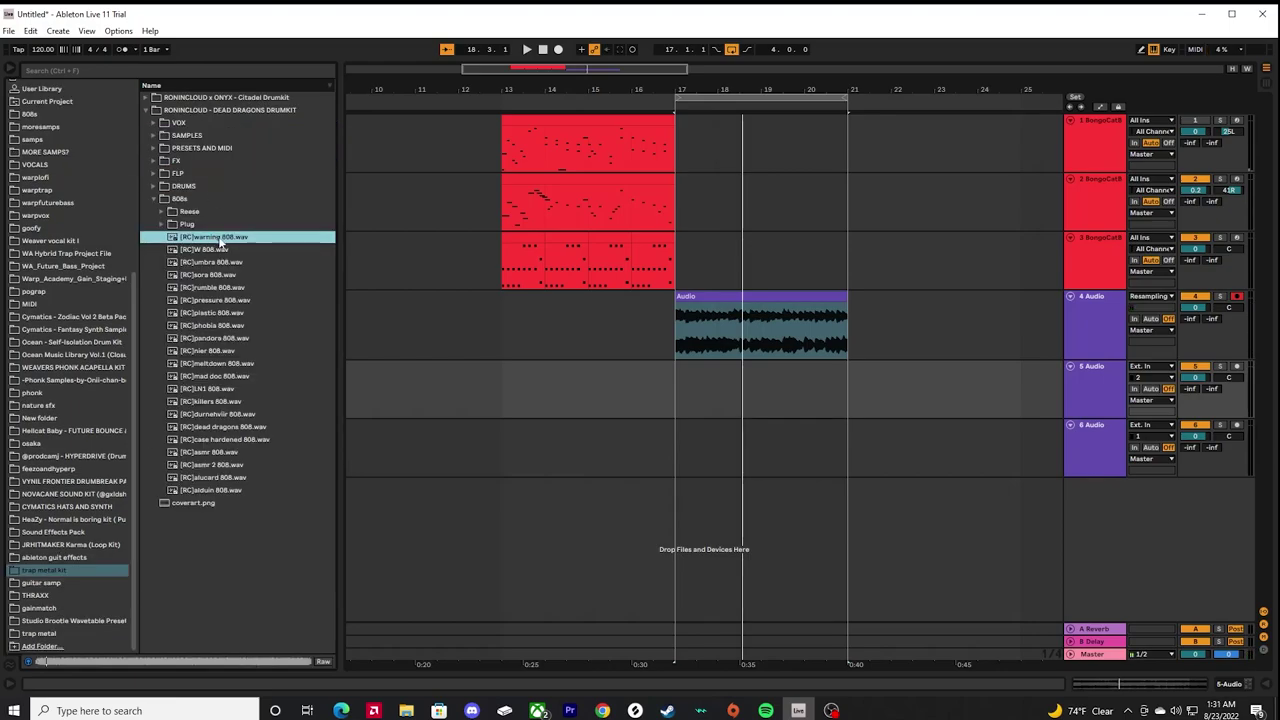
- Audition the 808 samples in the RONINCLOUD - DEAD DRAGONS DRUMKIT folder
click(218, 249)
click(219, 237)
click(212, 262)
click(218, 300)
click(226, 313)
click(214, 416)
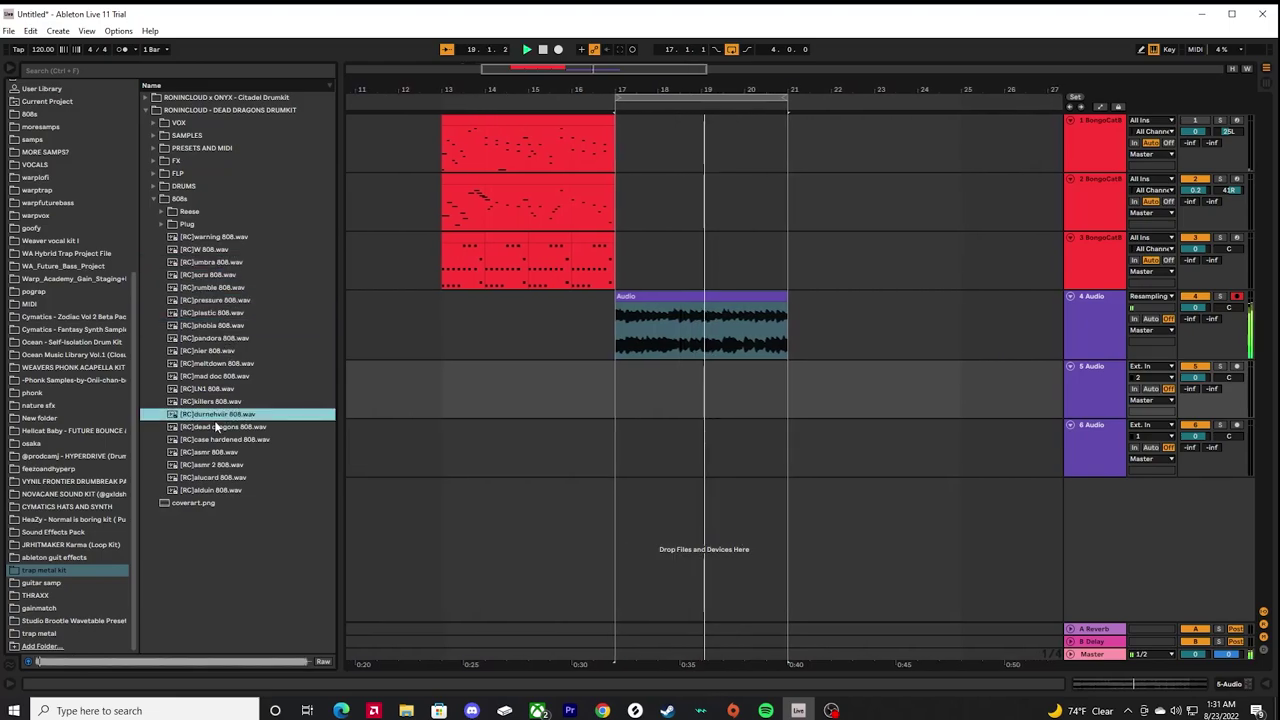
- Add a MIDI track for the [RC]killers 808 sample, create a four-bar clip at bar 17 and enlarge its note editor
right_click(1151, 547)
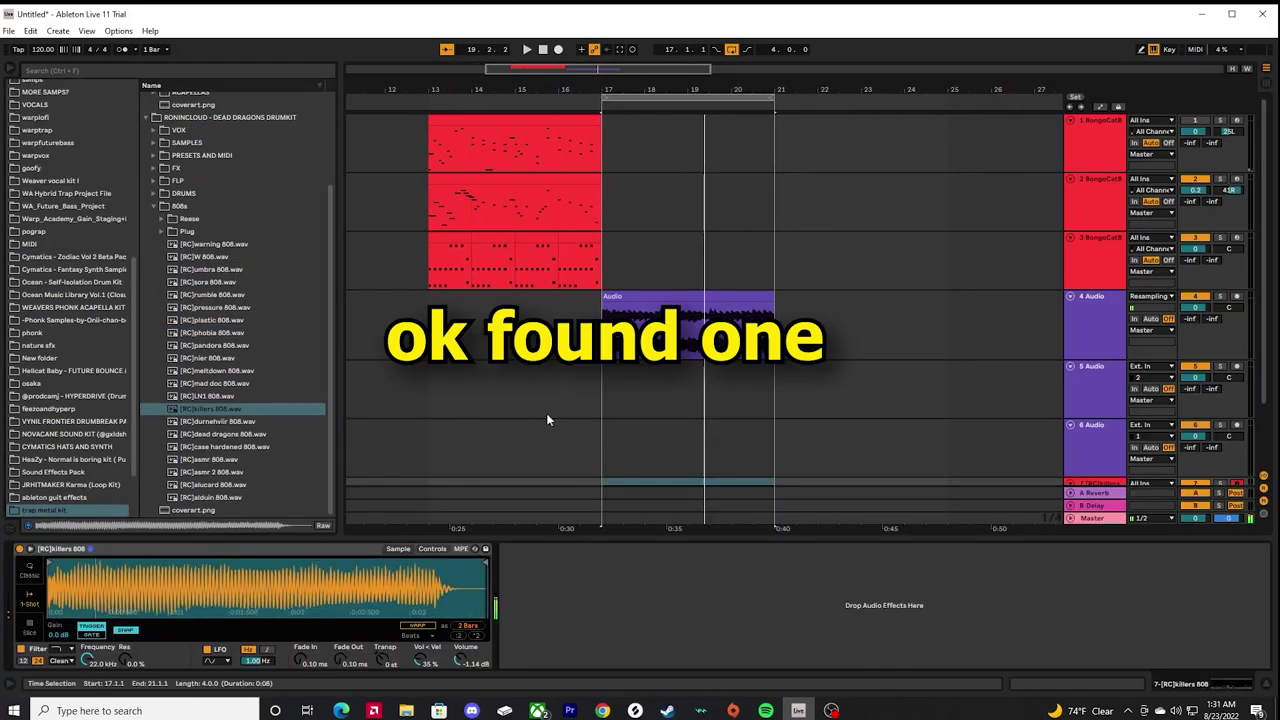
double_click(616, 406)
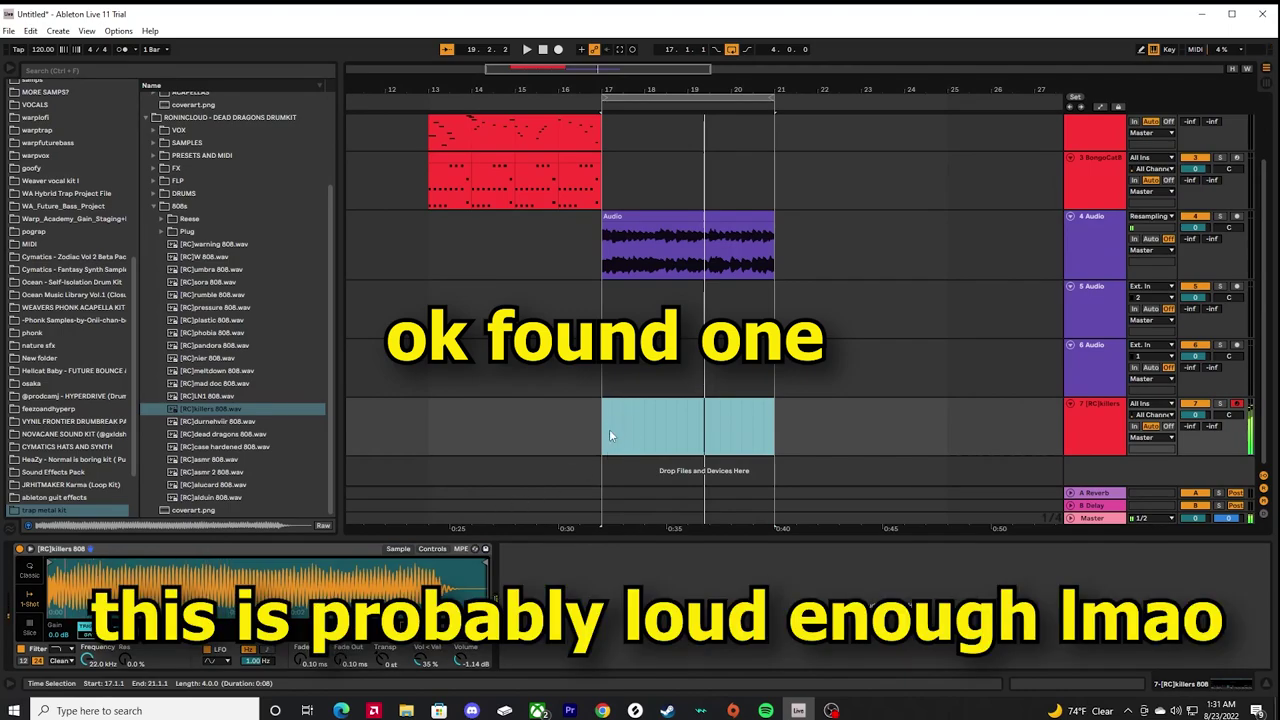
key(Delete)
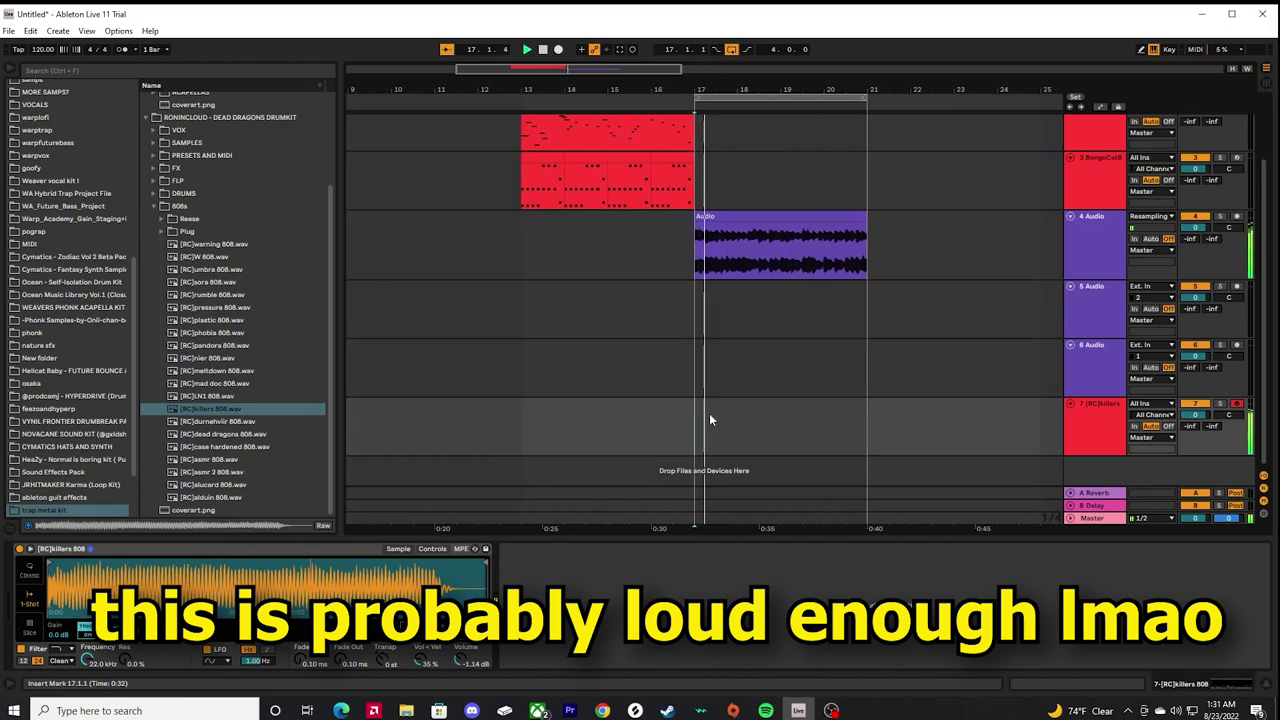
double_click(710, 422)
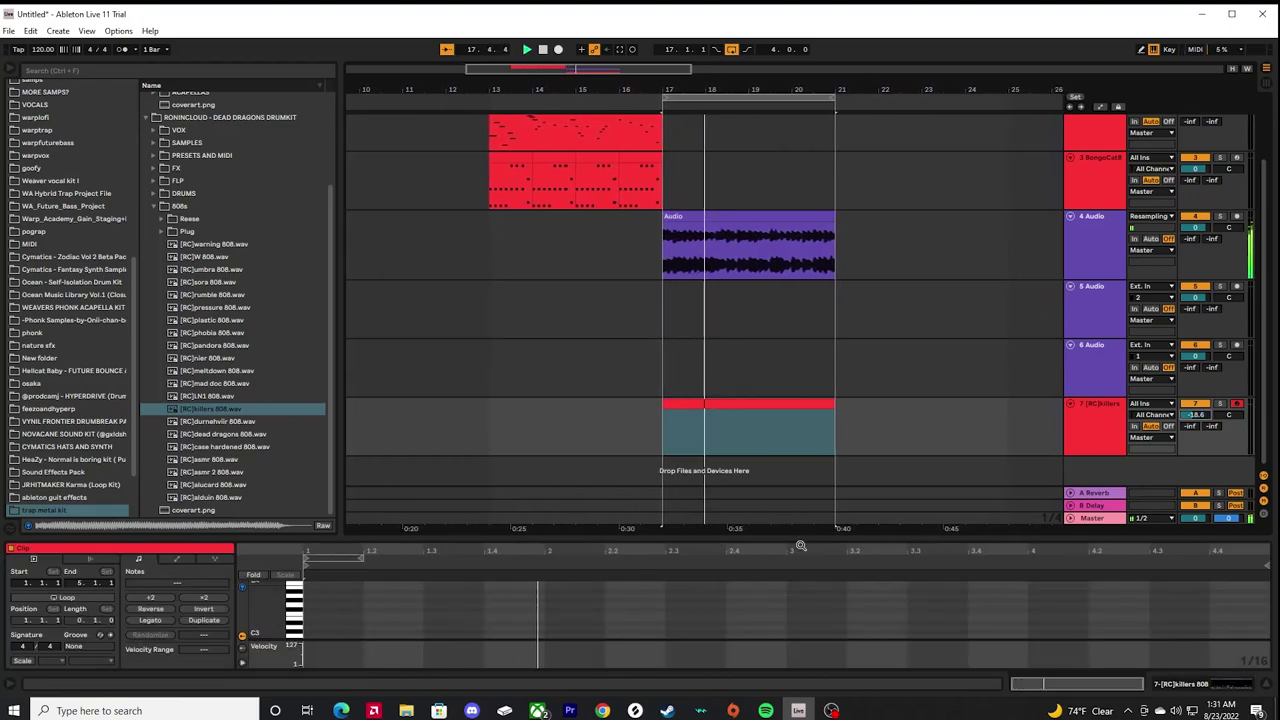
drag(801, 537, 801, 361)
- Find the 808's pitch by auditioning keys, and place A3 notes across the first bar and at beat 2.2
click(186, 463)
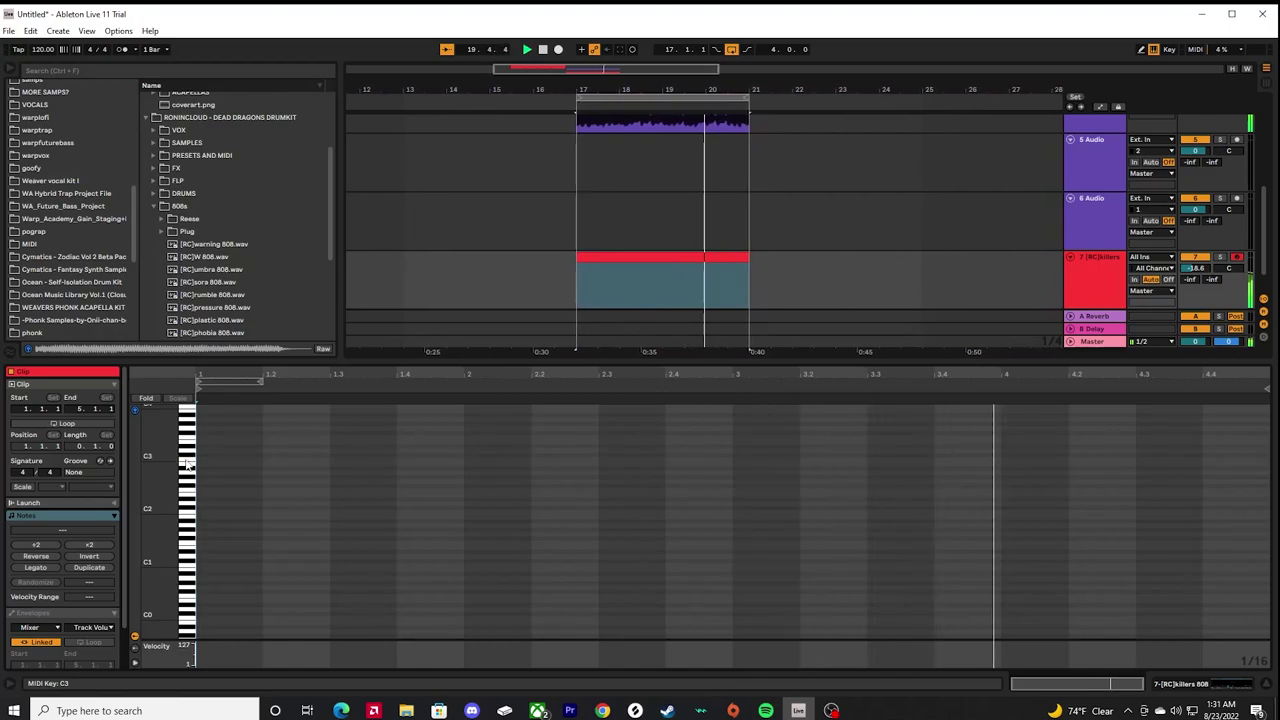
scroll(184, 420, up, 3)
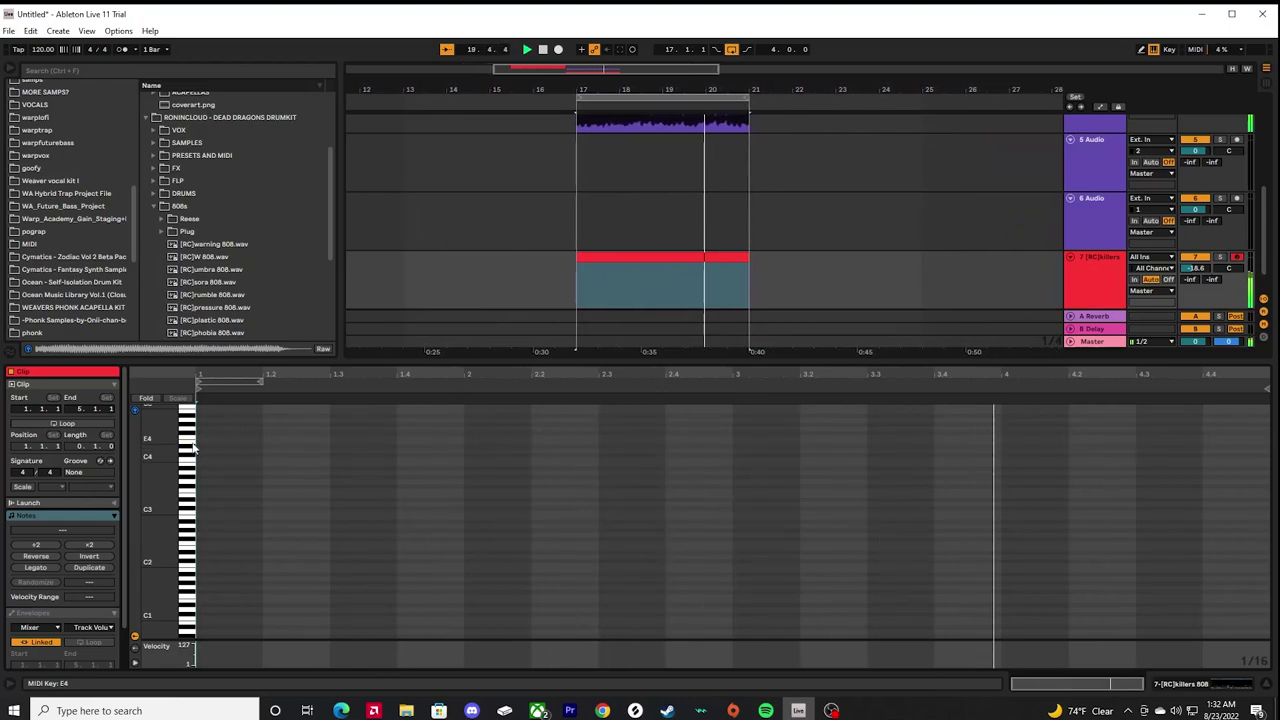
double_click(303, 472)
double_click(374, 472)
double_click(406, 473)
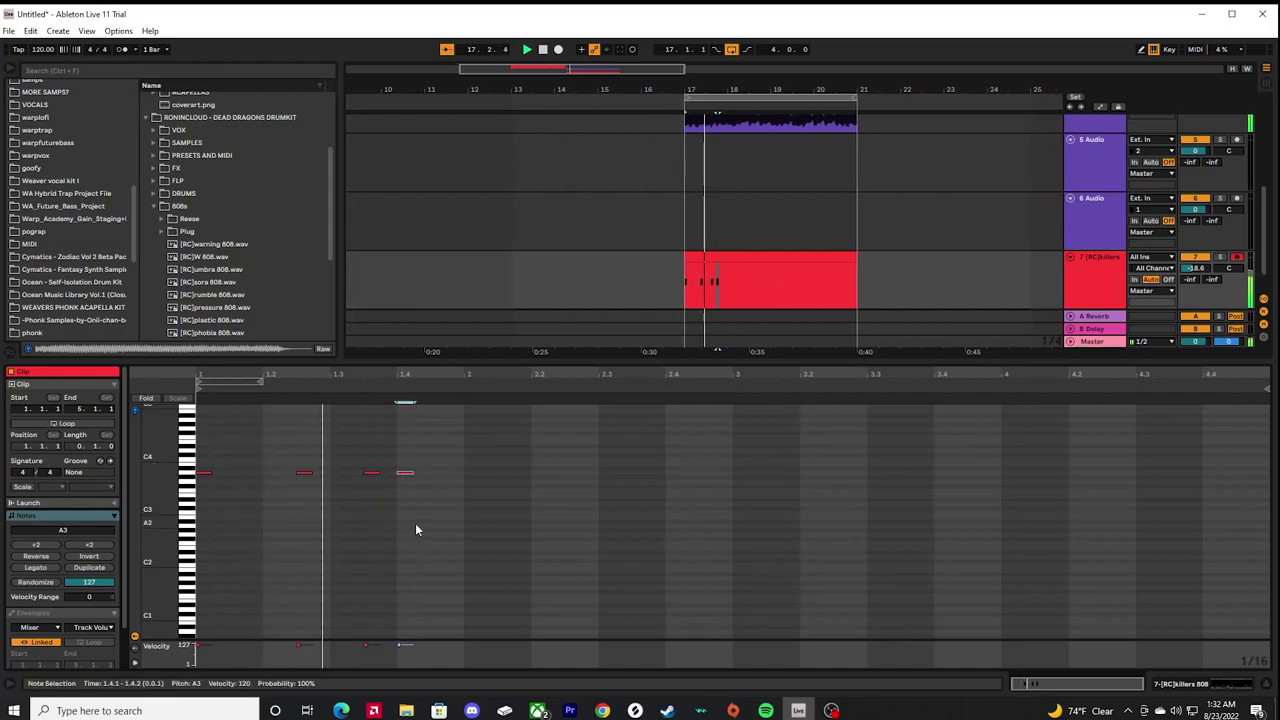
double_click(538, 472)
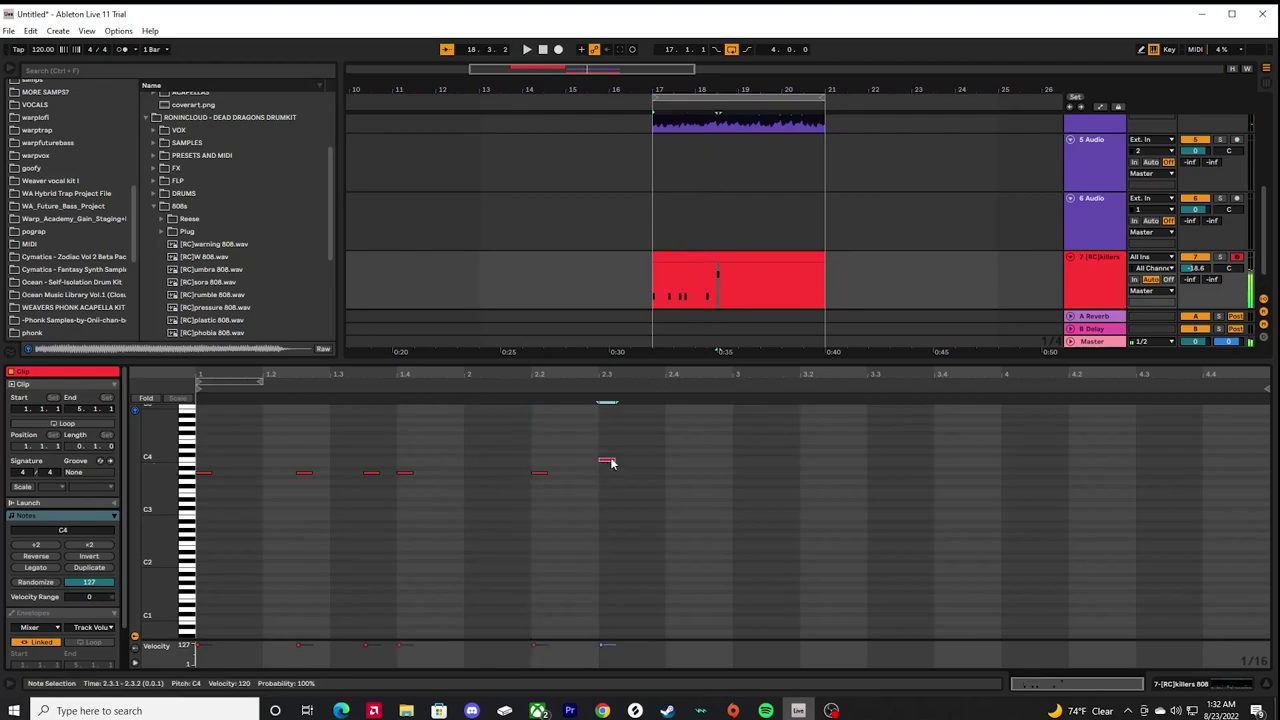
- Add a C4 note at beat 2.4 and shift both C4 notes of the 808 pattern an eighth note later
double_click(668, 460)
key(space)
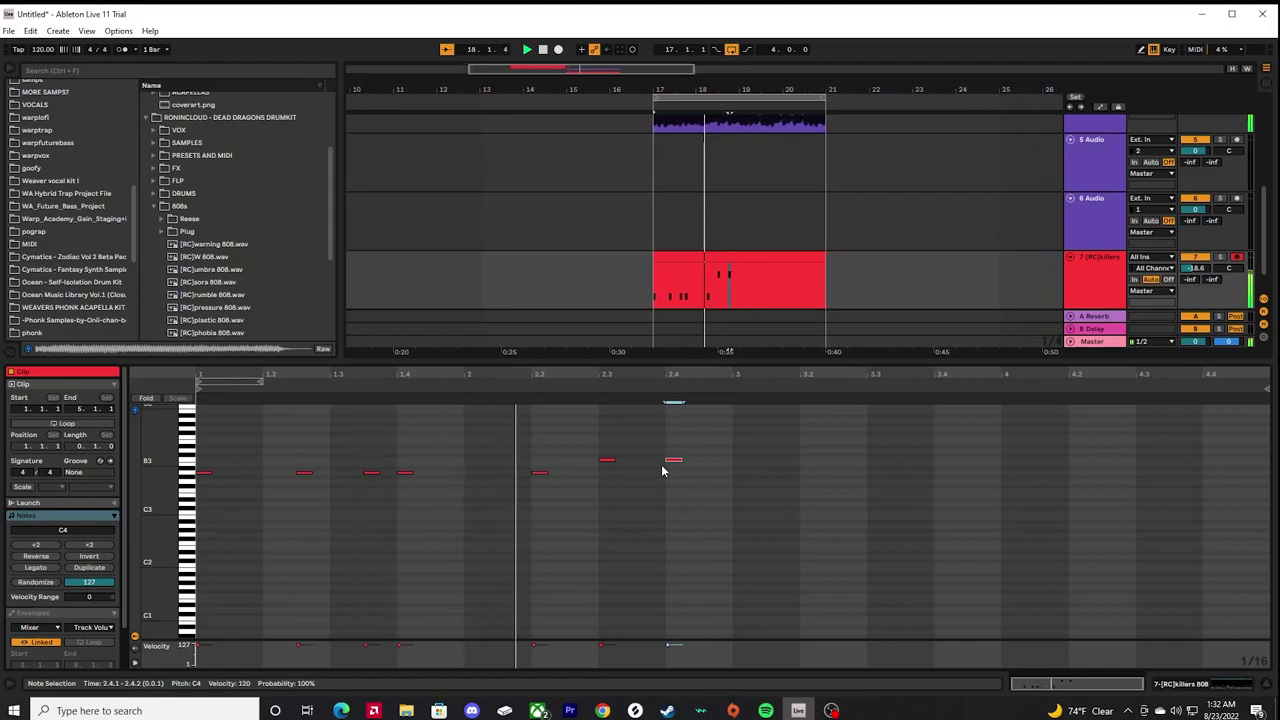
drag(673, 461, 708, 465)
click(736, 519)
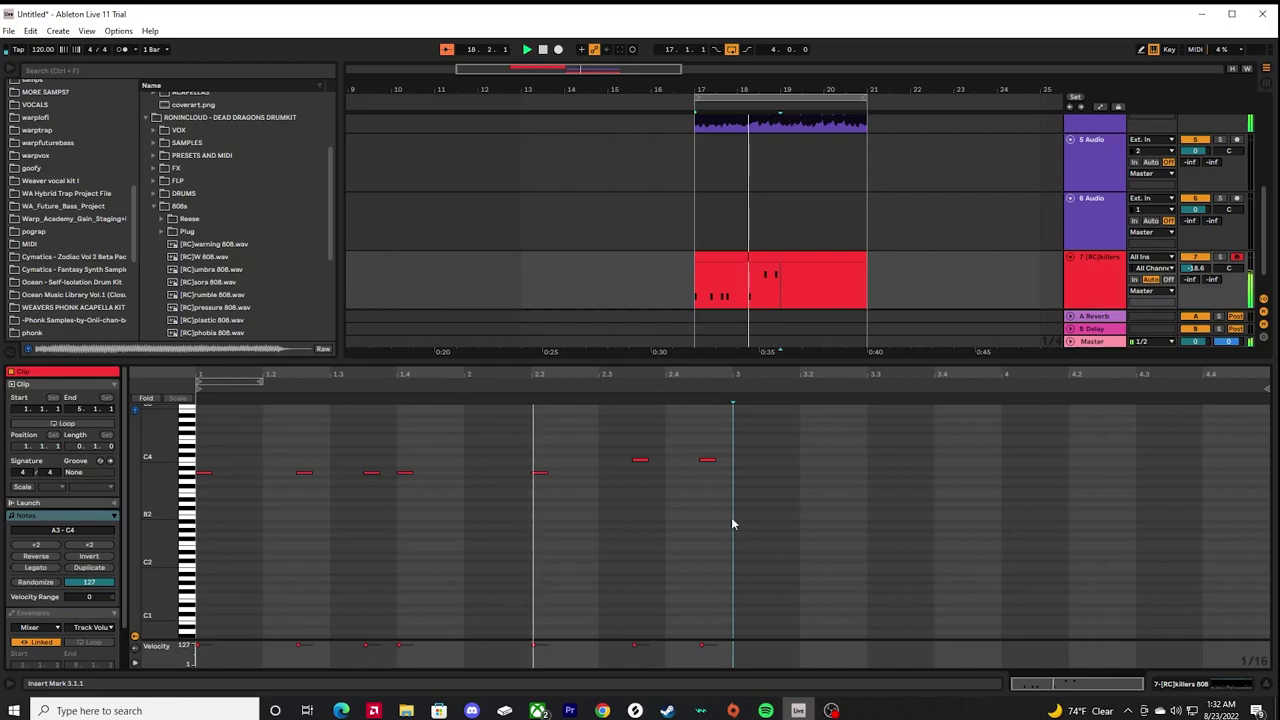
- Duplicate the two-bar 808 note pattern into bars 3 and 4 of the clip and shrink the note editor
drag(729, 519, 326, 400)
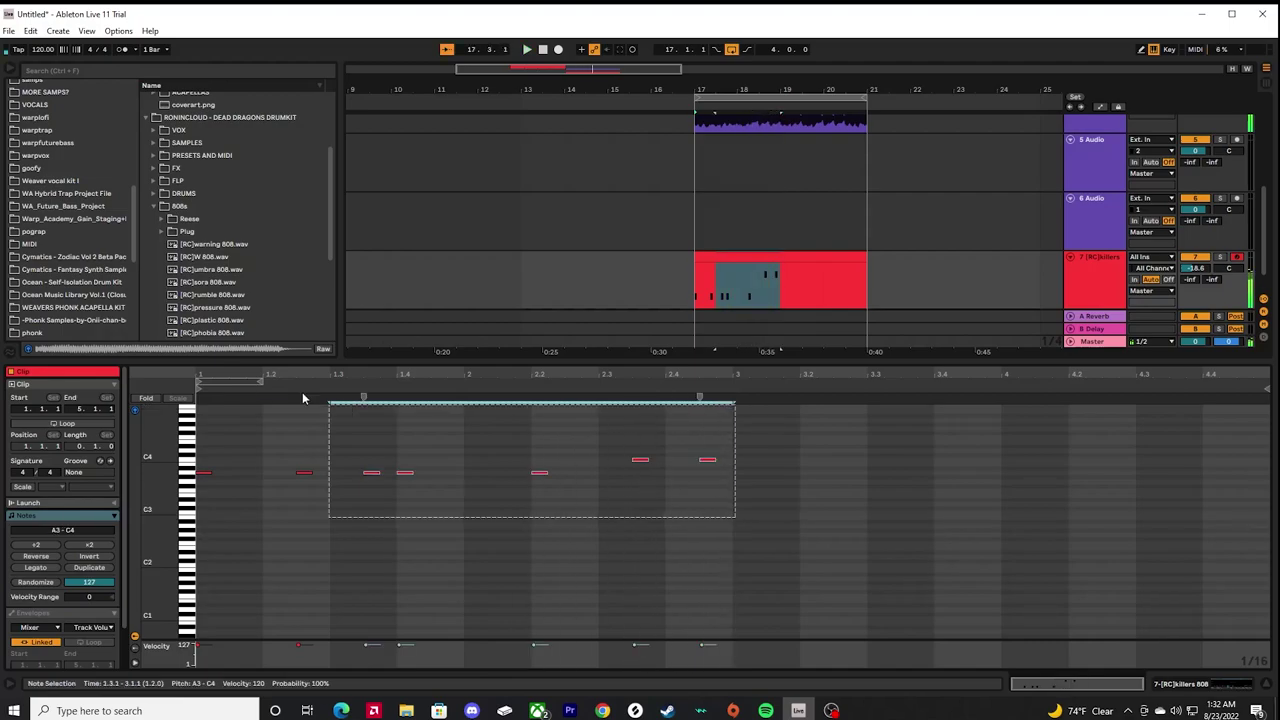
key(ctrl+d)
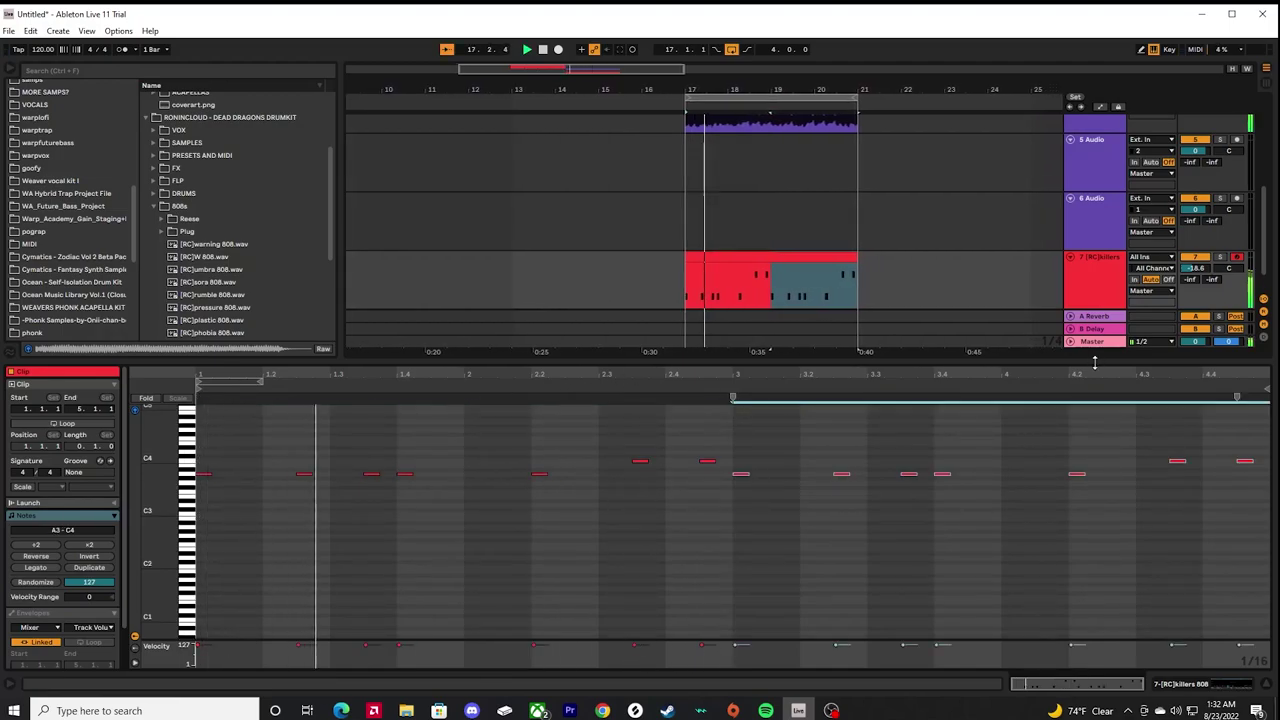
drag(1103, 364, 1103, 430)
- Set the 808 track's volume to -14.4 dB, show its devices and solo the track
drag(1195, 306, 1195, 297)
double_click(1095, 318)
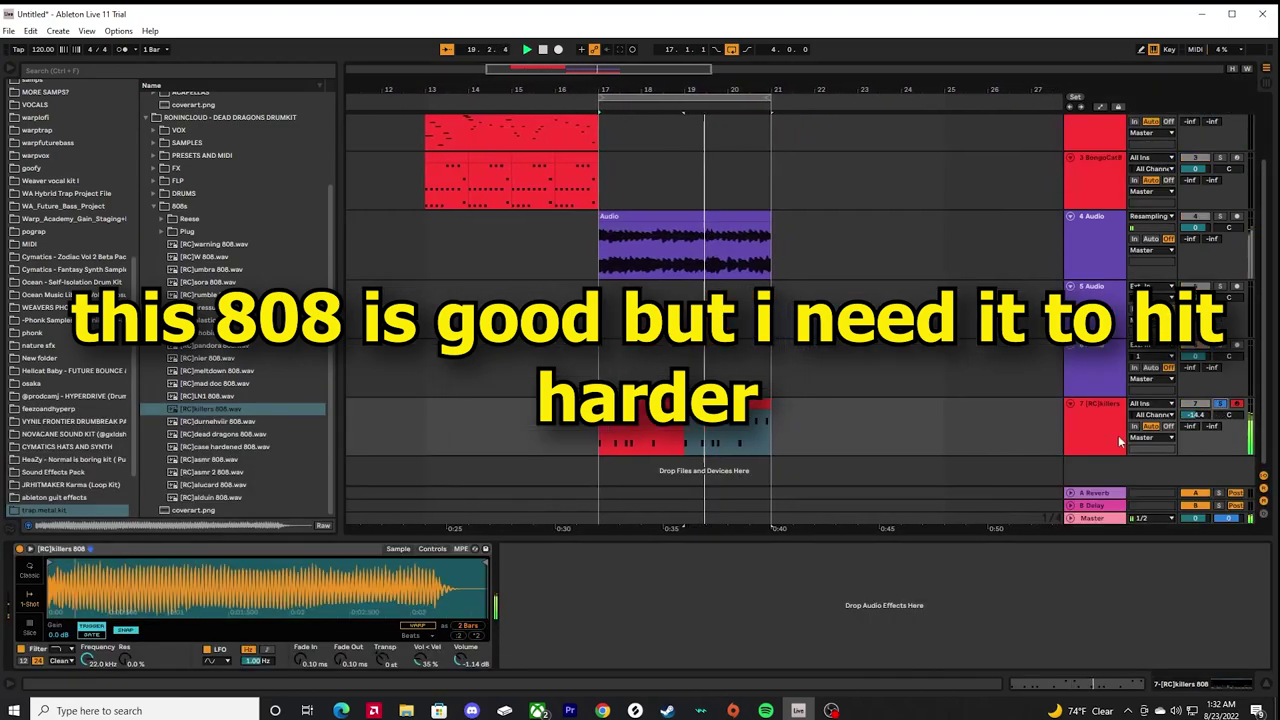
click(1220, 404)
- Add EQ Eight and Drum Buss to the [RC]killers 808 track
click(235, 71)
text(eq)
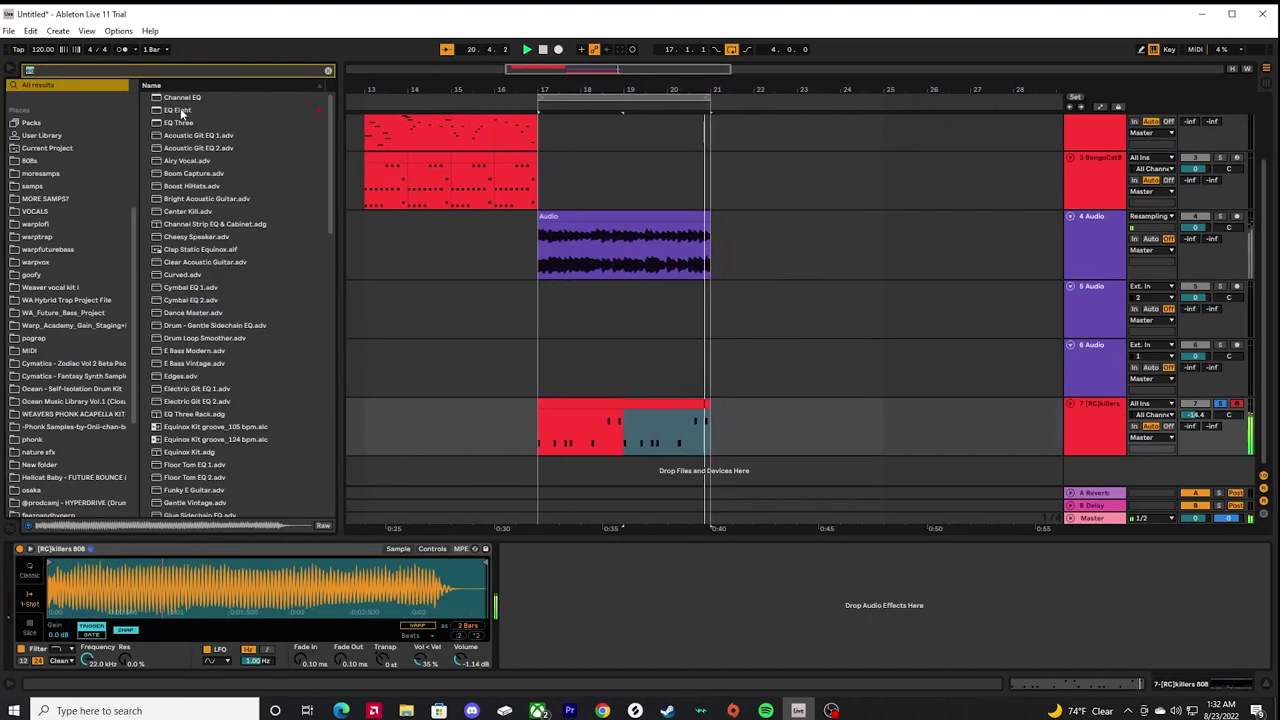
double_click(180, 110)
click(328, 71)
text(drum buss)
double_click(181, 98)
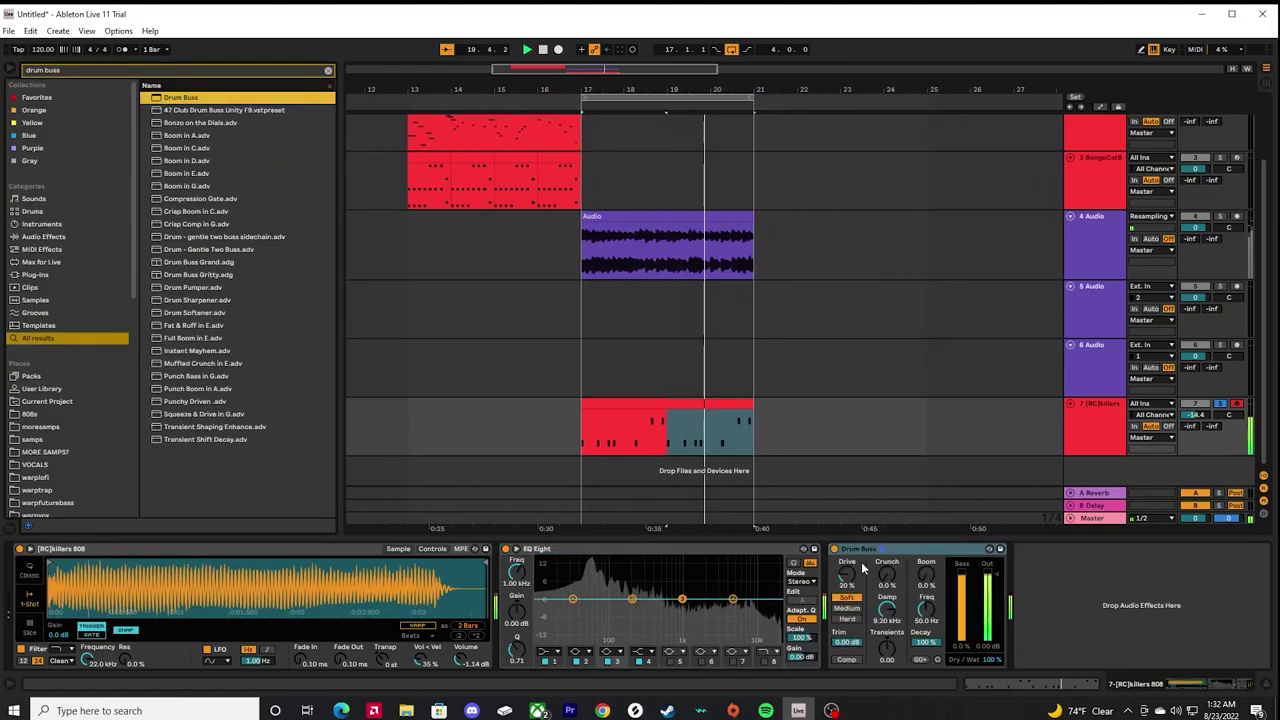
- Place Drum Buss before EQ Eight and shape the EQ curve, with a 9.55 dB cut at 211 Hz
drag(858, 549, 507, 595)
drag(759, 599, 839, 594)
drag(919, 599, 819, 625)
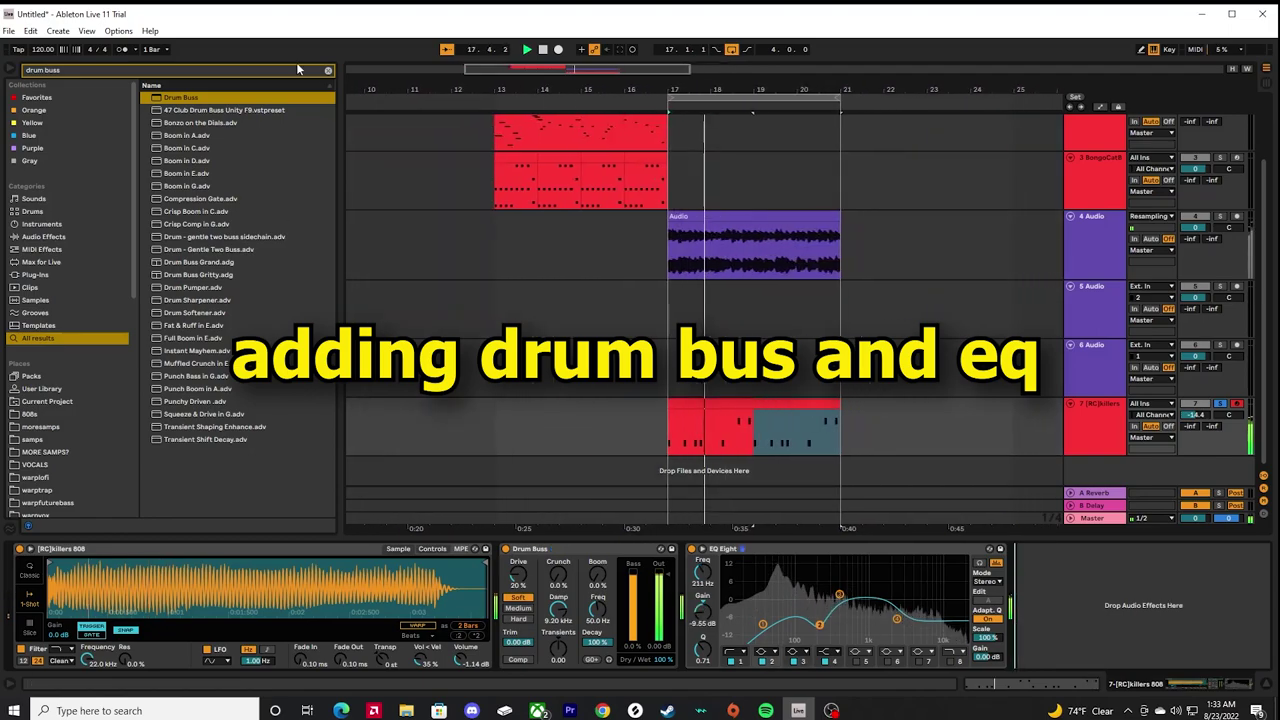
click(328, 71)
- Duplicate the [RC]killers 808 track and switch off EQ Eight on the copy
right_click(1106, 433)
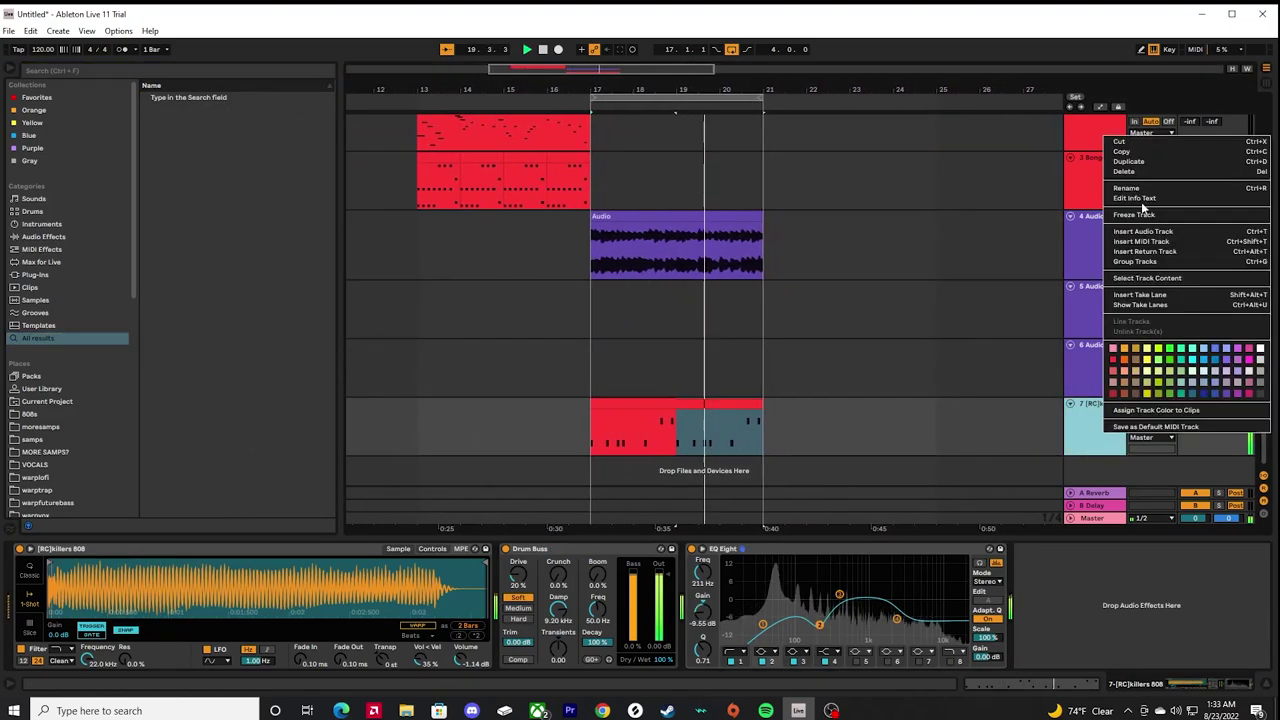
click(1139, 162)
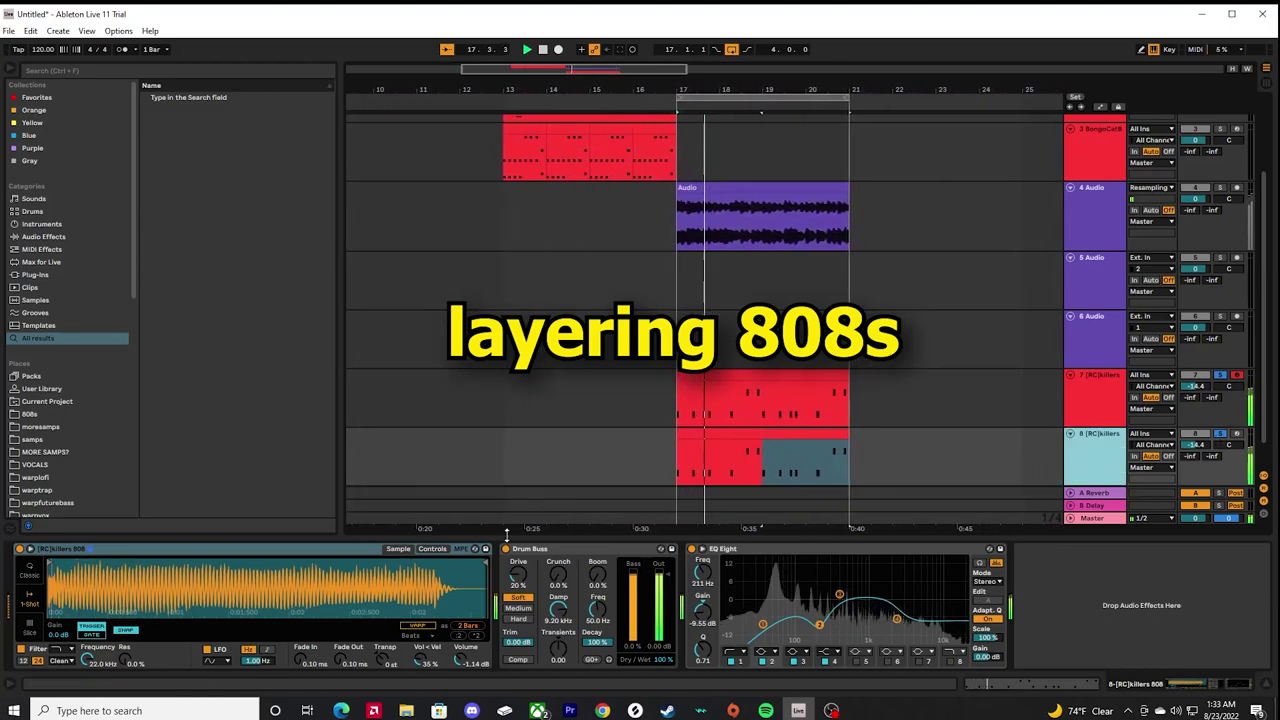
click(693, 550)
- Open the 808s folder of the HYPERDRIVE drum kit and load Spinz Better [808].wav into the duplicated track's sampler
scroll(65, 460, down, 5)
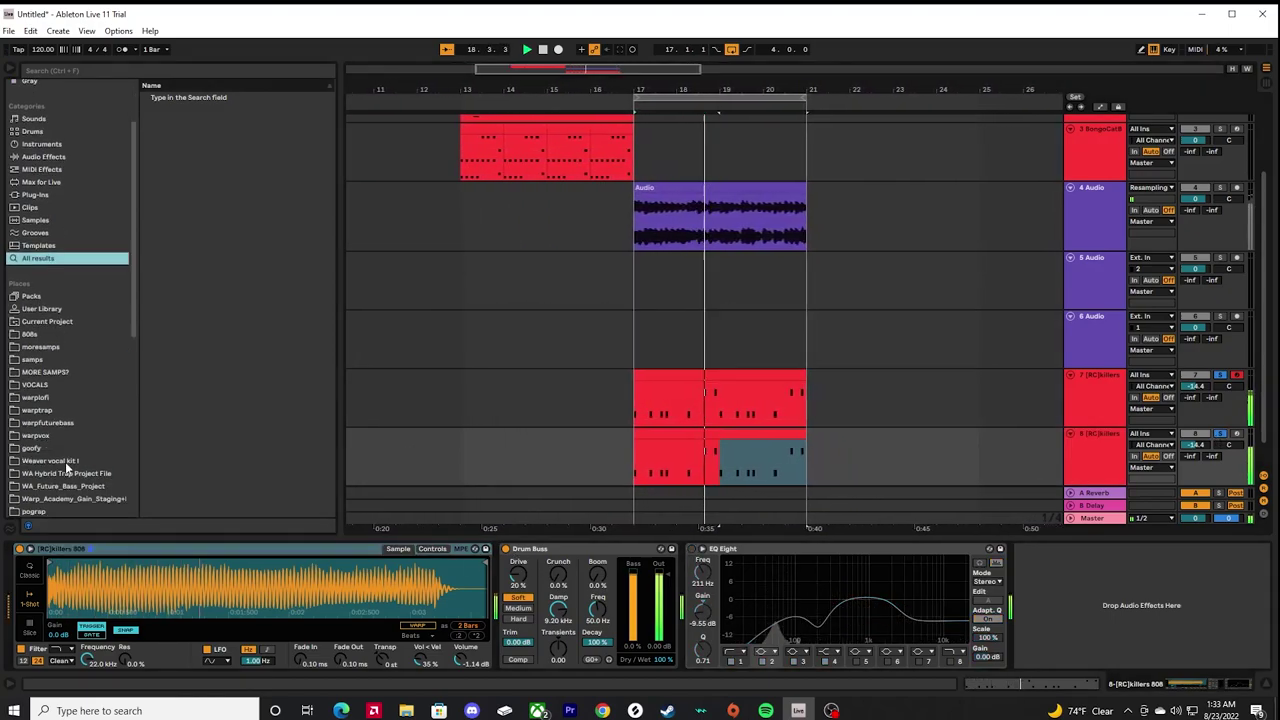
scroll(78, 427, down, 3)
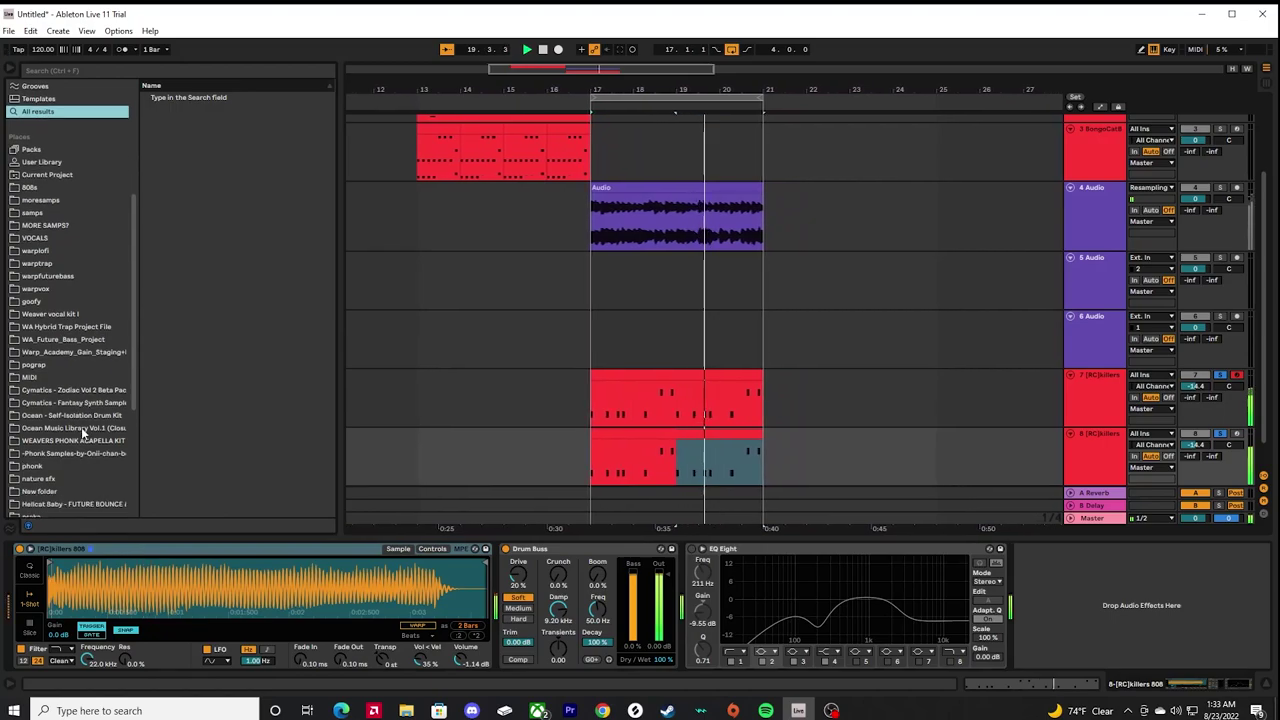
click(80, 448)
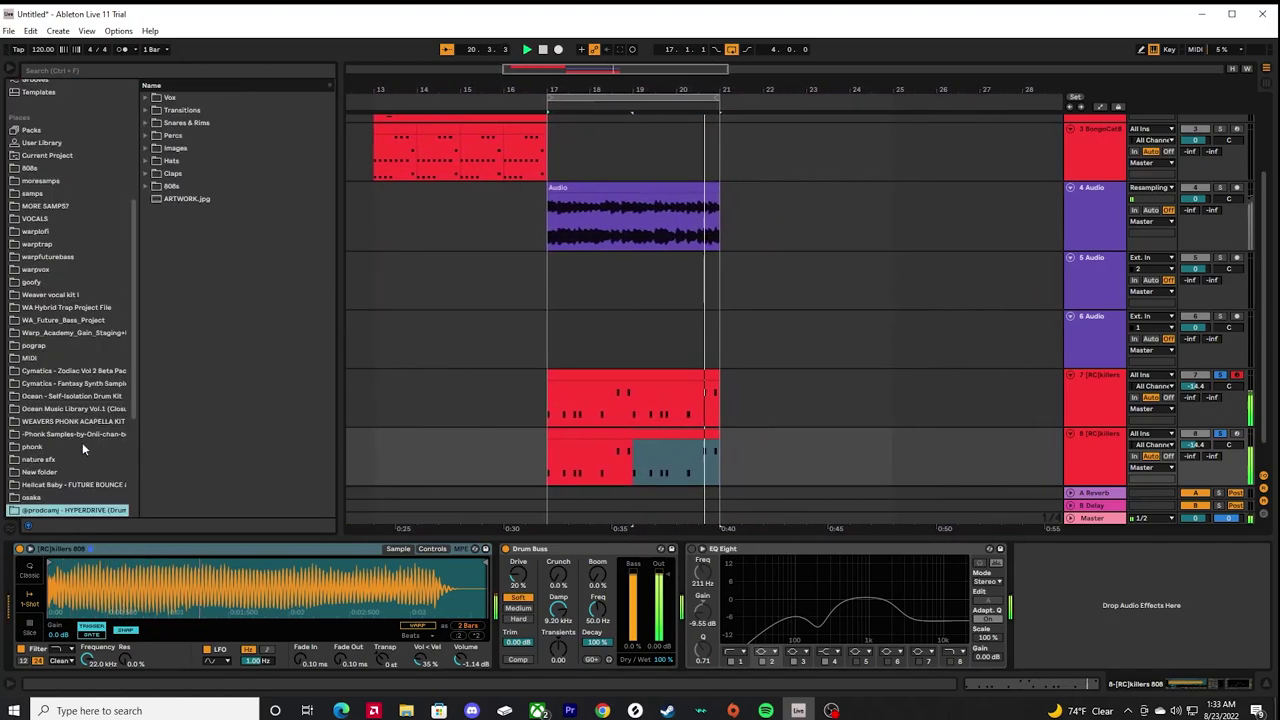
click(156, 188)
click(203, 212)
drag(203, 224, 37, 592)
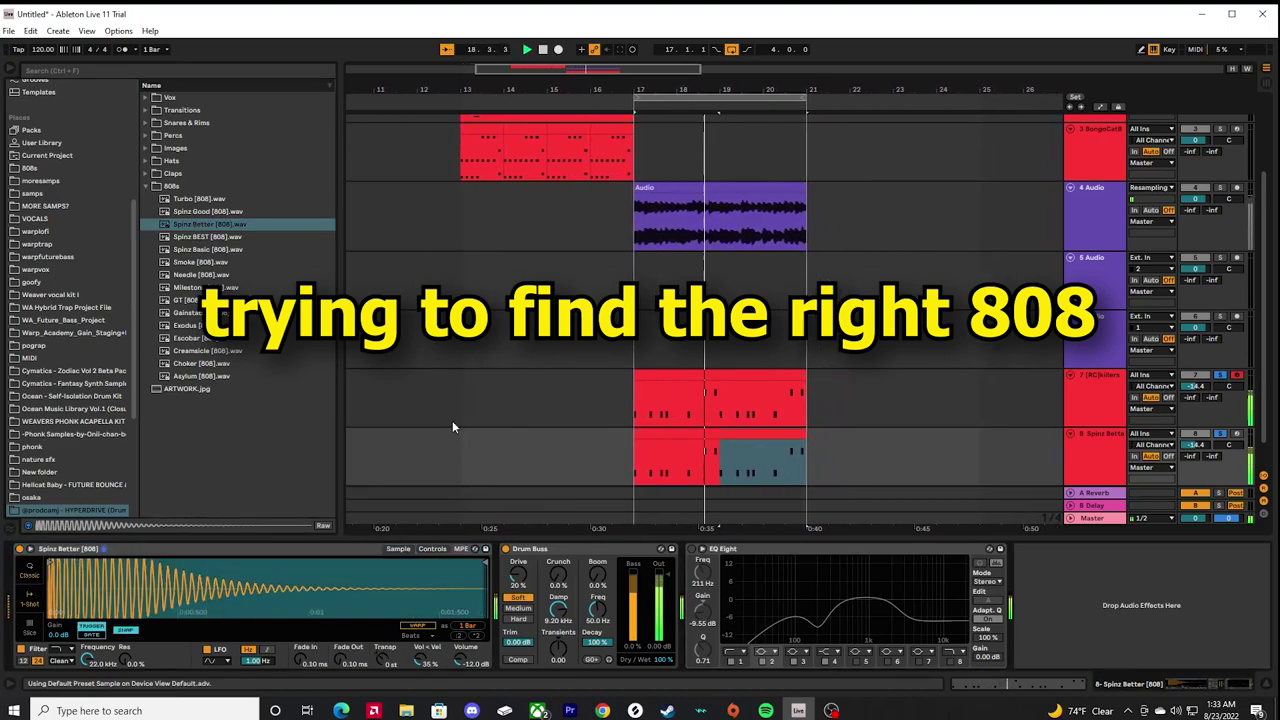
- Try the Spinz Good, Spinz Basic and Spinz BEST samples on the layered 808 track and load Escobar [808].wav
double_click(209, 213)
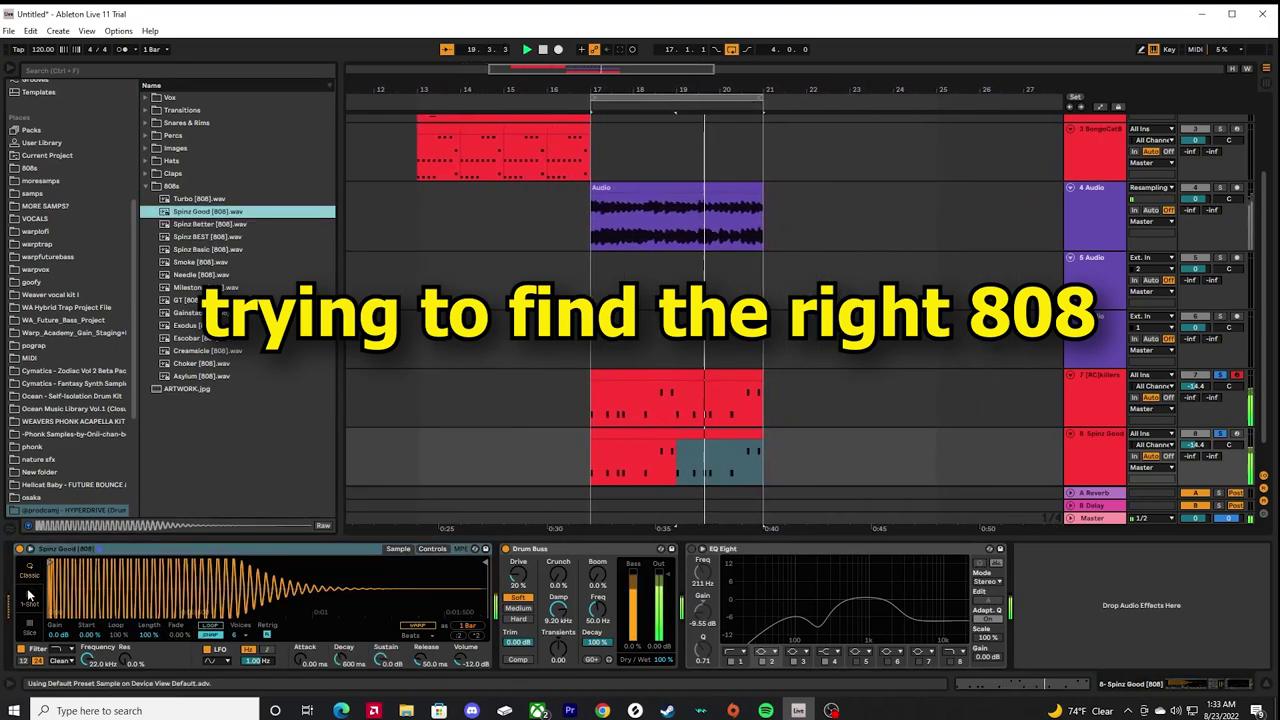
click(30, 593)
double_click(195, 249)
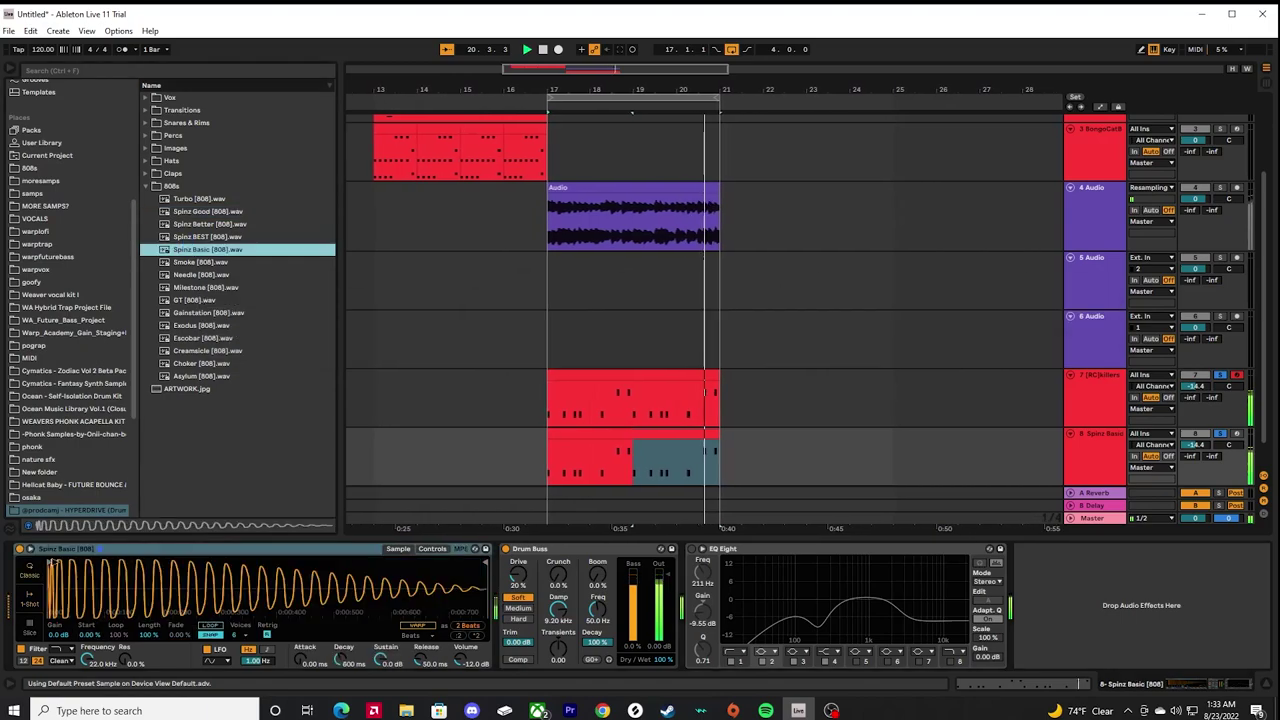
double_click(205, 237)
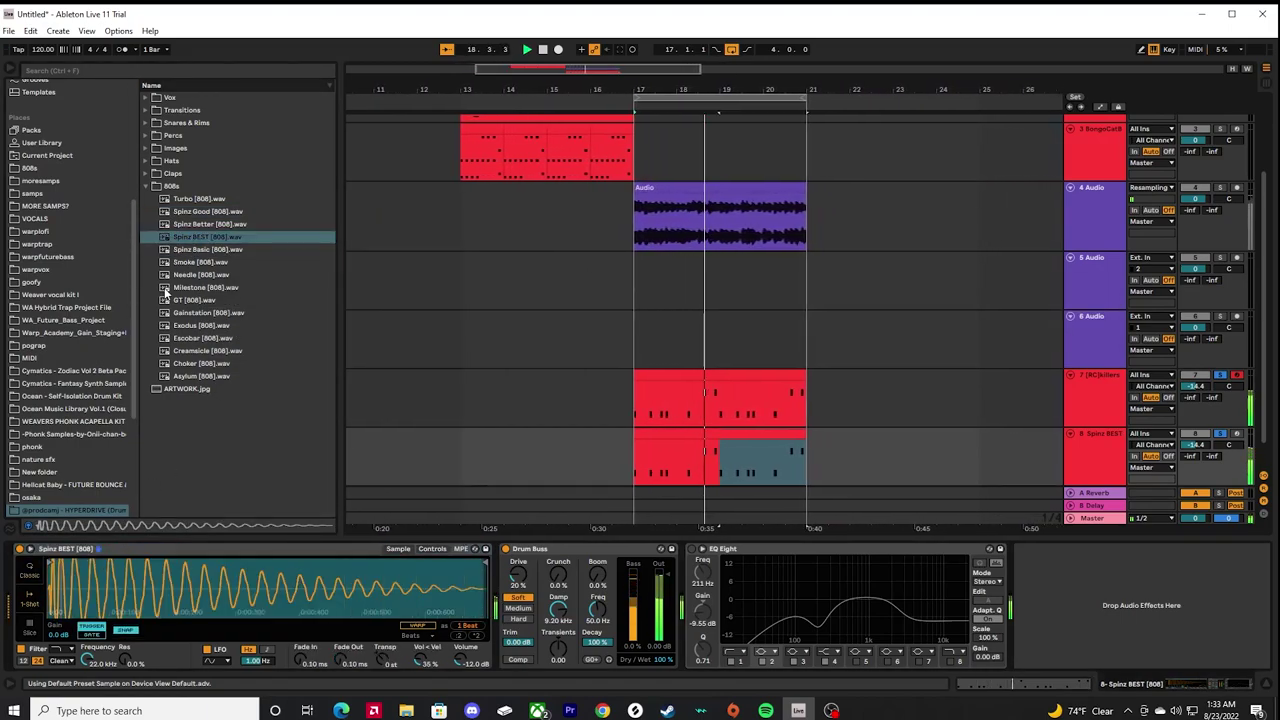
double_click(200, 338)
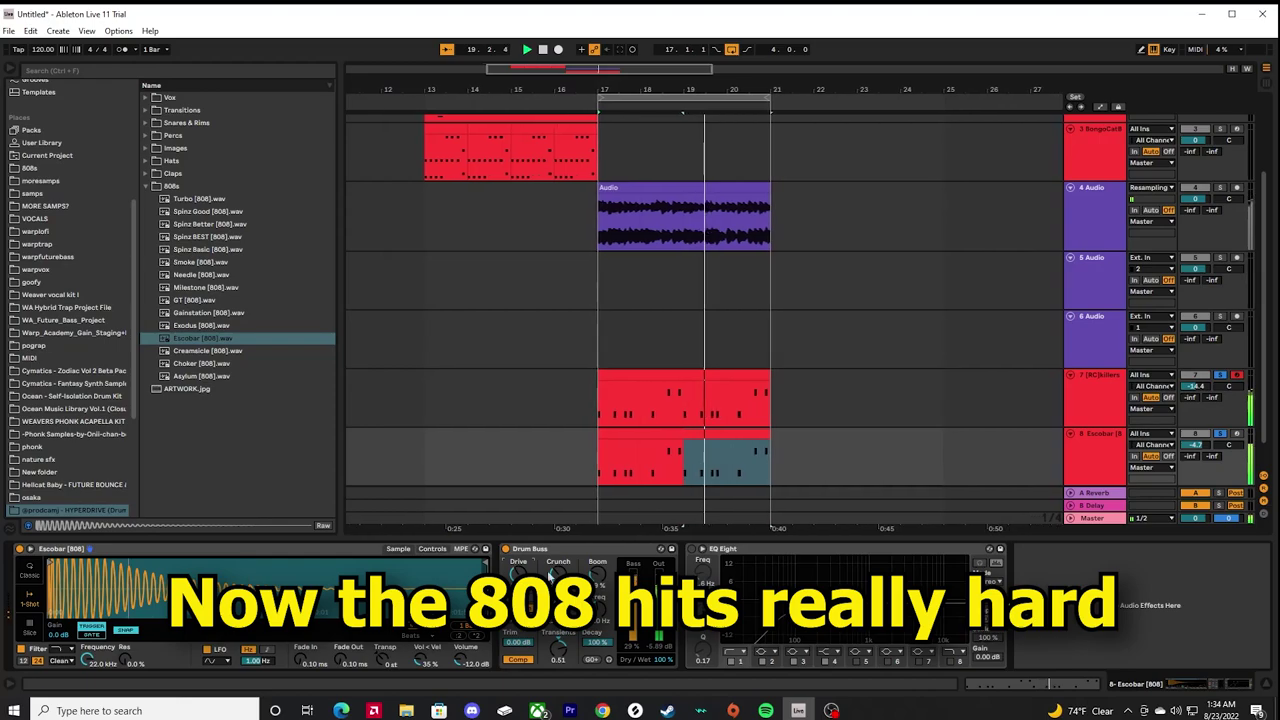
drag(690, 540, 705, 668)
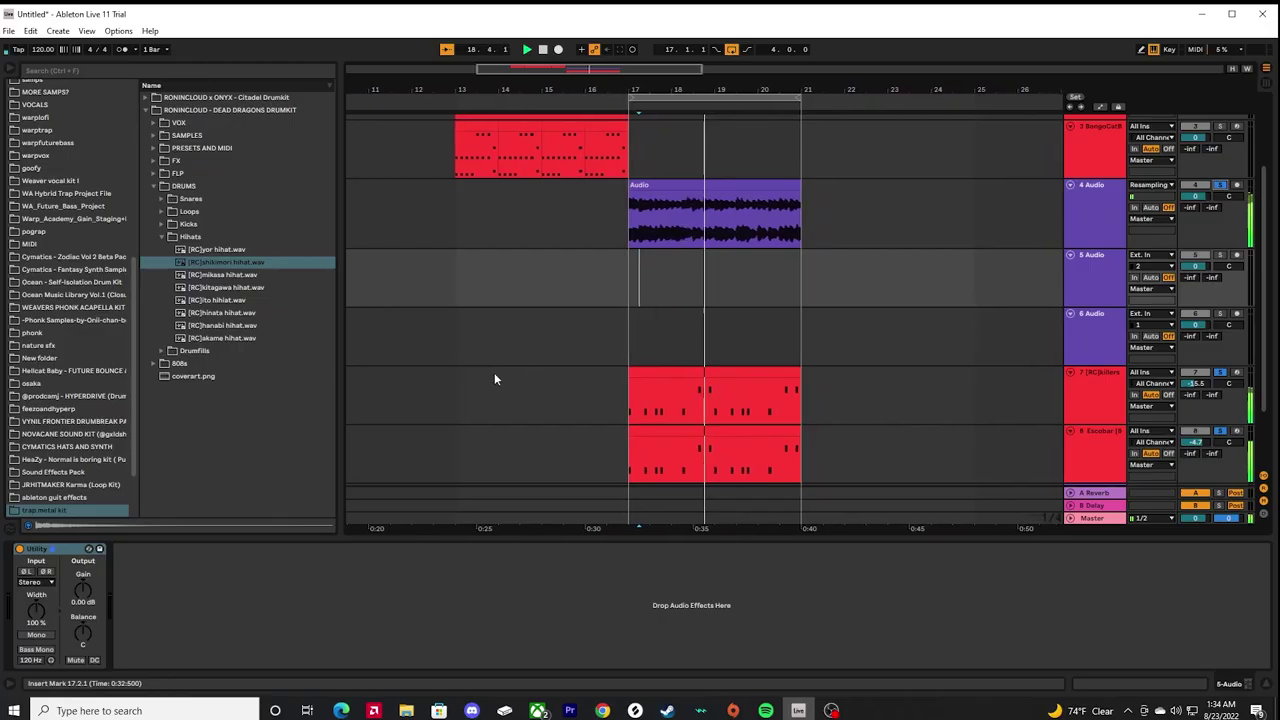
- Replace the bass guitar sample on track 9 with [RC]shikimori hihat.wav and set the sampler to 1-Shot mode
click(222, 263)
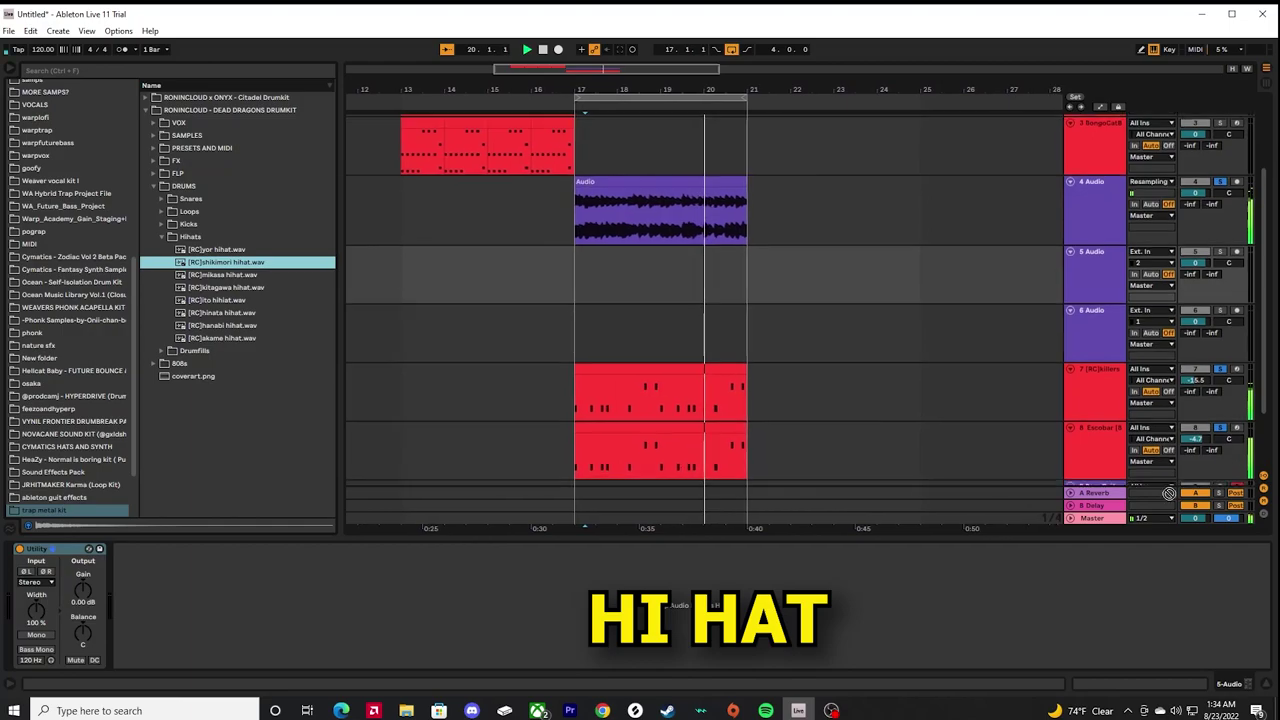
scroll(1096, 493, down, 2)
click(1094, 449)
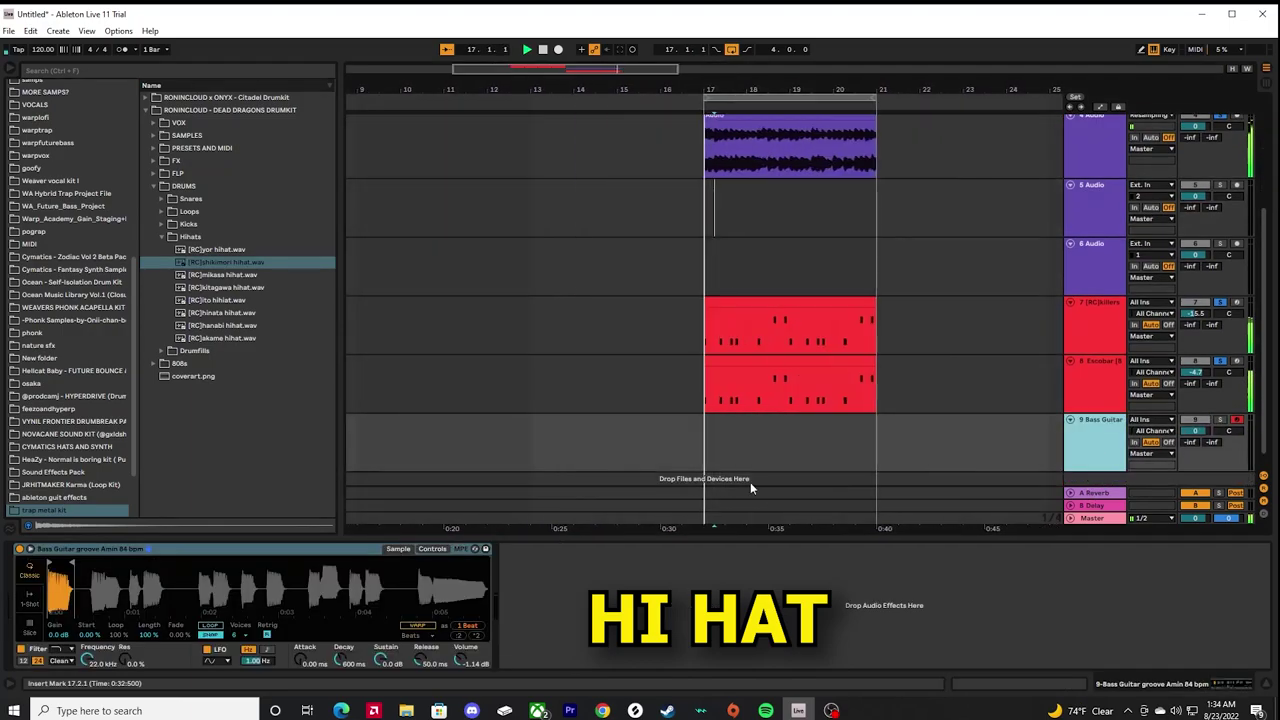
drag(218, 263, 138, 602)
click(28, 600)
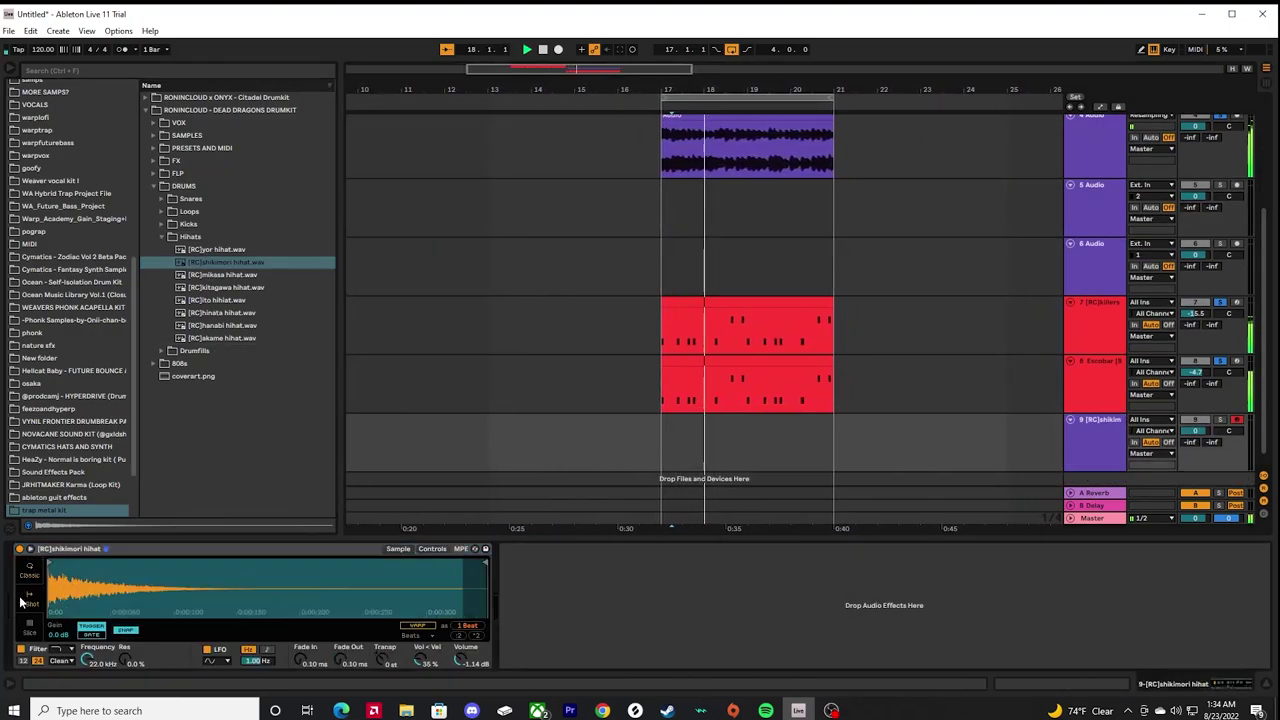
- Create an unlooped MIDI clip on the hi-hat track at bar 17 and extend it to four bars
scroll(695, 377, down, 1)
double_click(646, 423)
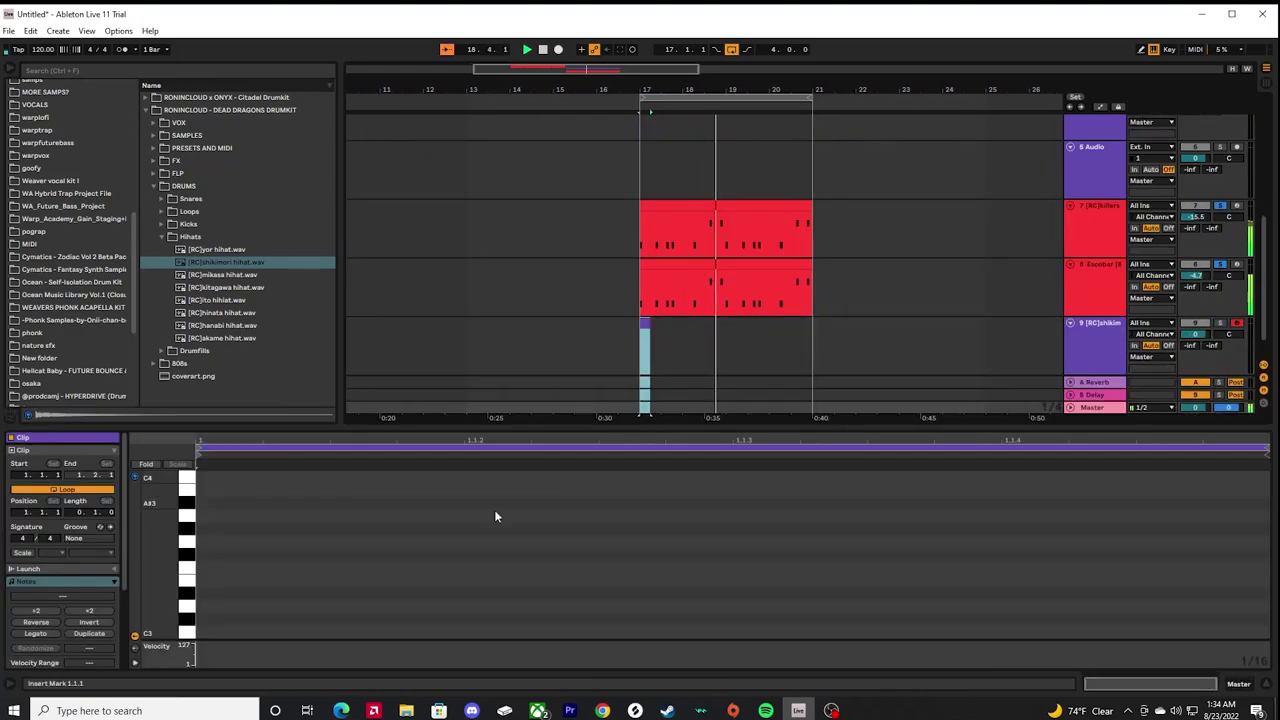
click(66, 490)
scroll(741, 309, down, 1)
drag(651, 294, 806, 299)
- Fill the clip with eighth-note C4 hi-hats, adding sixteenth-note fills at beats 1.4, 2.3, 3.3, 3.4 and 4.3
double_click(205, 505)
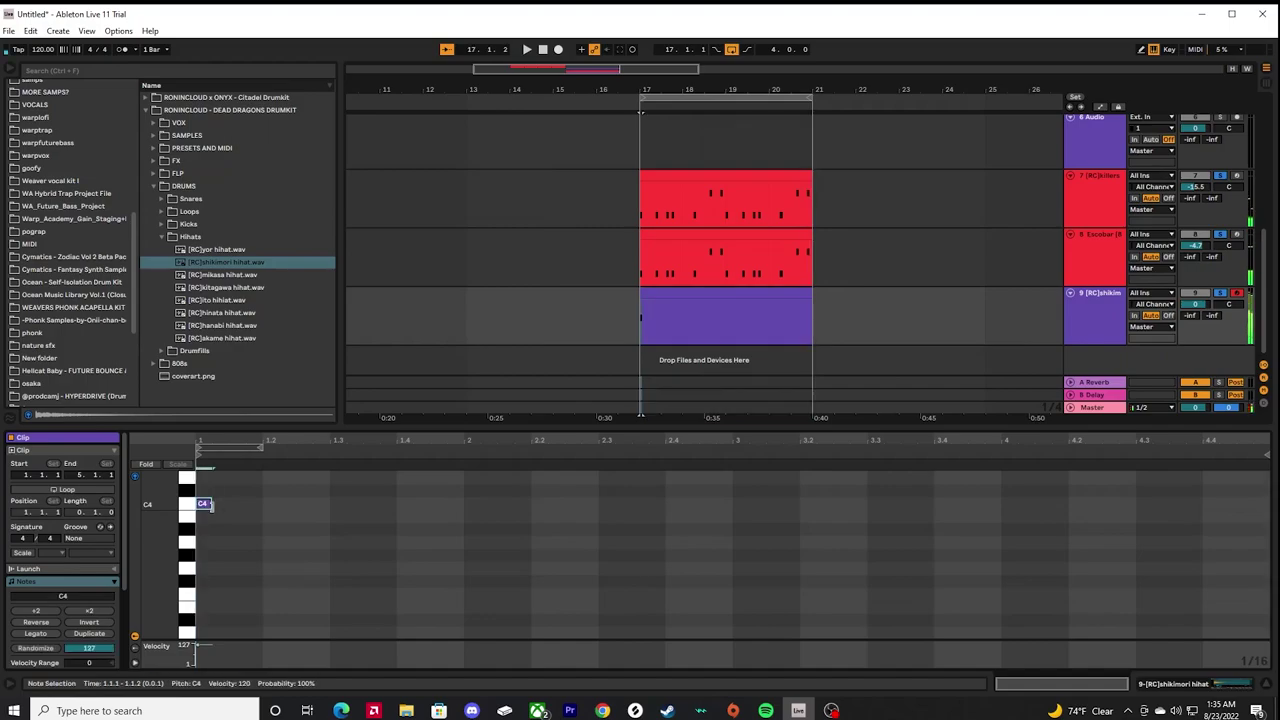
double_click(236, 504)
double_click(270, 504)
double_click(304, 504)
double_click(406, 503)
double_click(421, 503)
double_click(437, 503)
key(space)
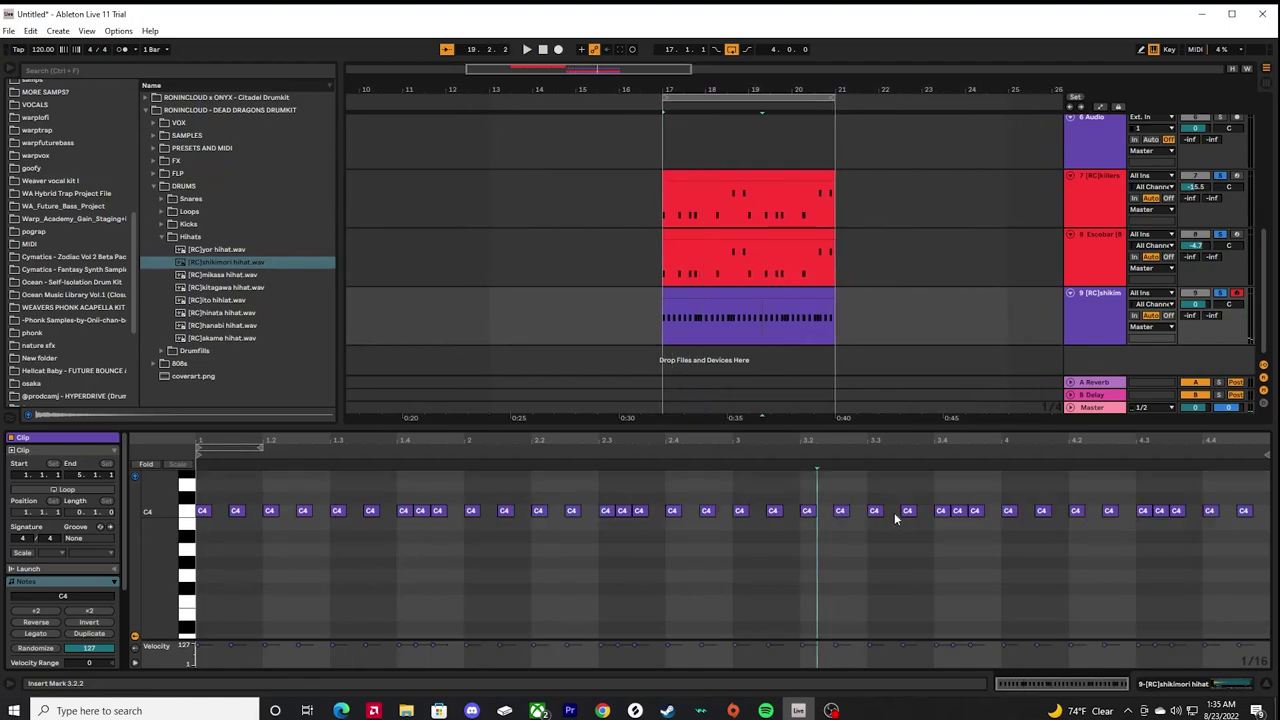
double_click(893, 511)
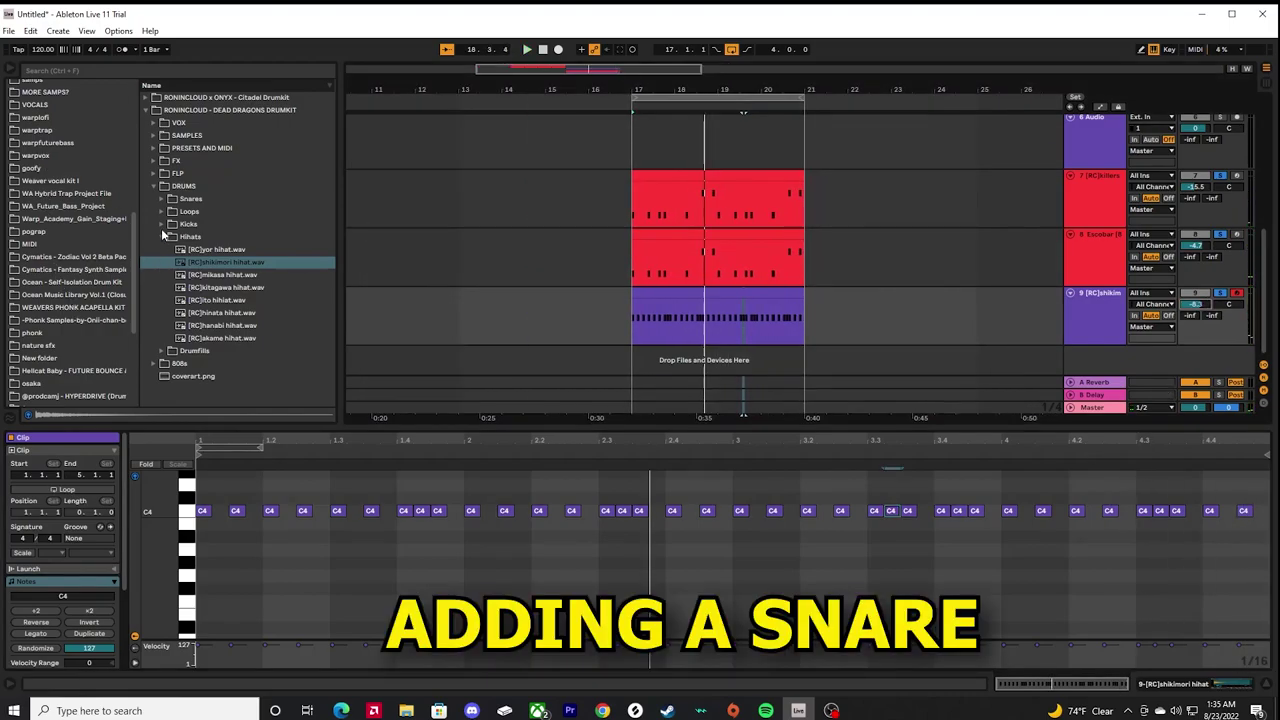
- Add [RC]yoruichi snare.wav at beat 3 of bar 17 on a new audio track and lower its volume
click(188, 199)
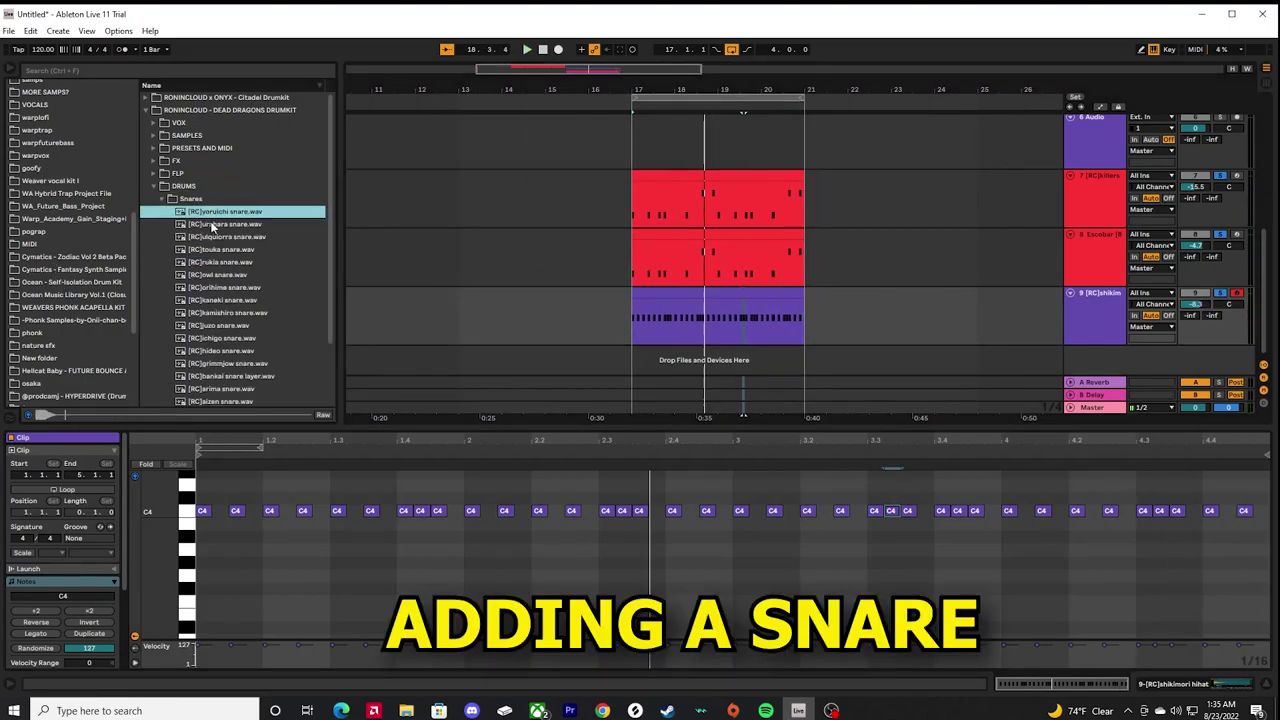
drag(672, 365, 649, 351)
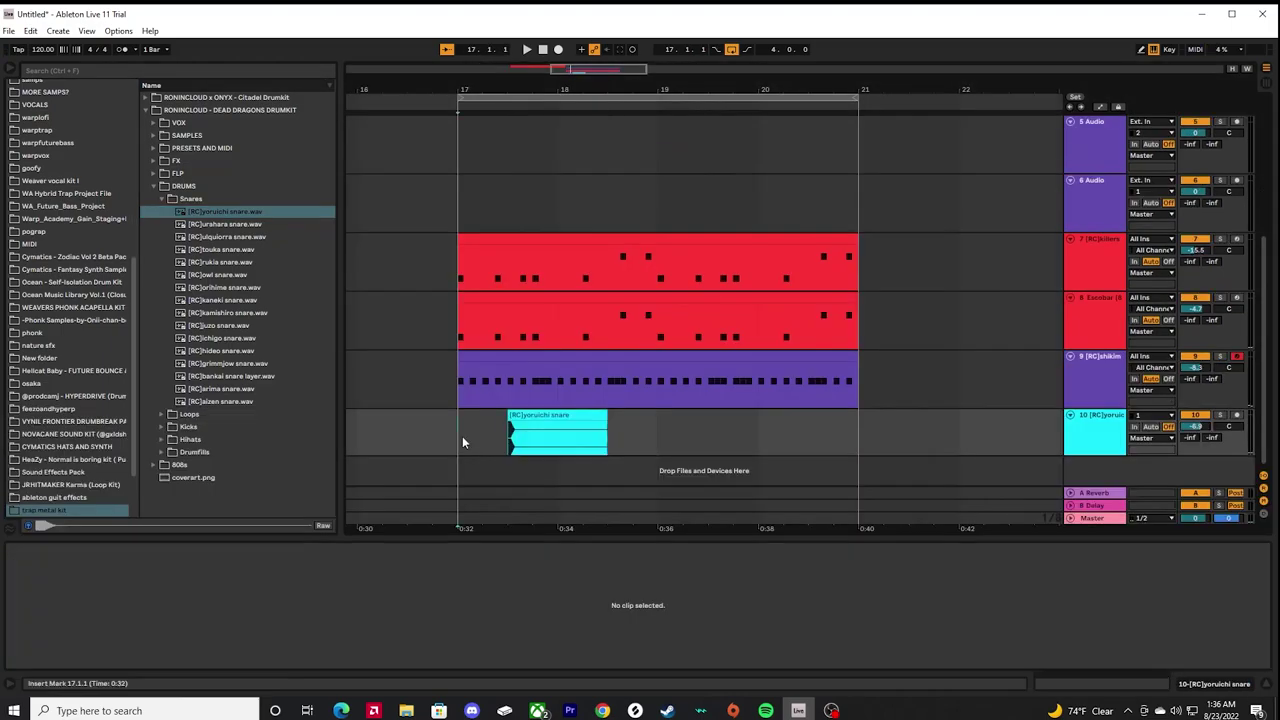
key(space)
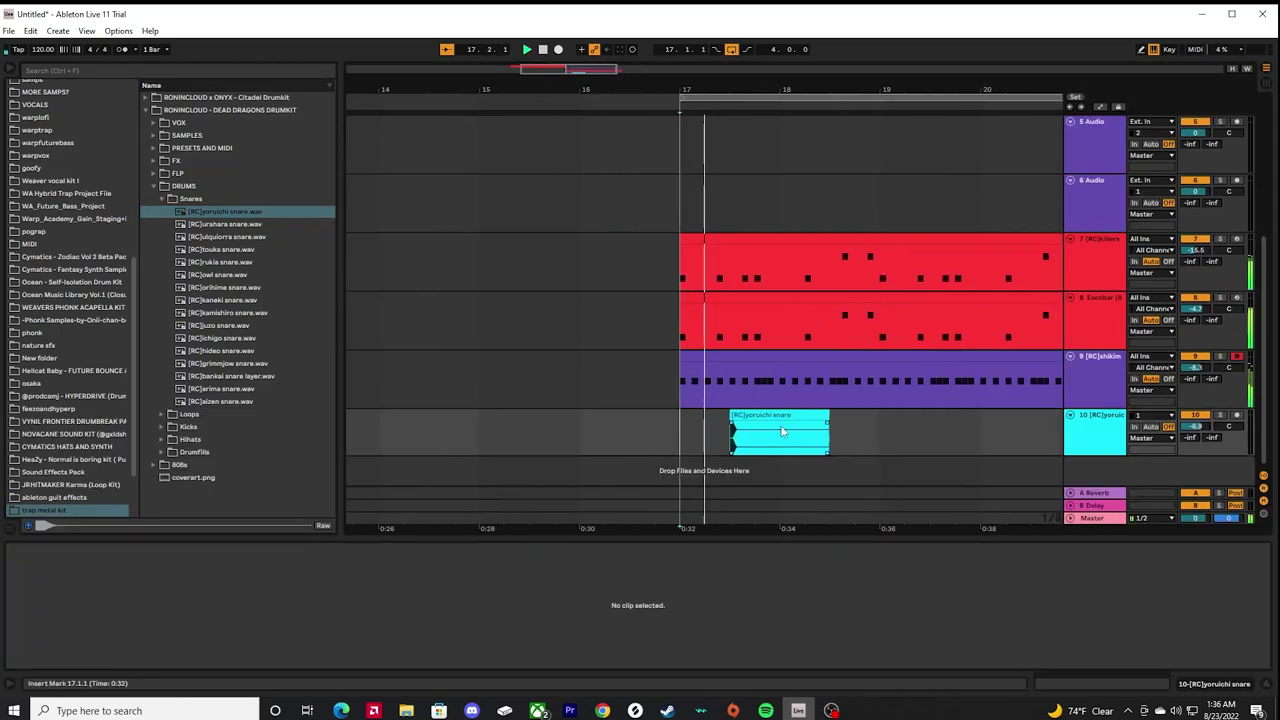
drag(1194, 431, 1194, 438)
- Repeat the snare at beat 3 of bar 18 as a half-bar clip and set the snare track's volume to -12.9 dB
drag(788, 438, 773, 441)
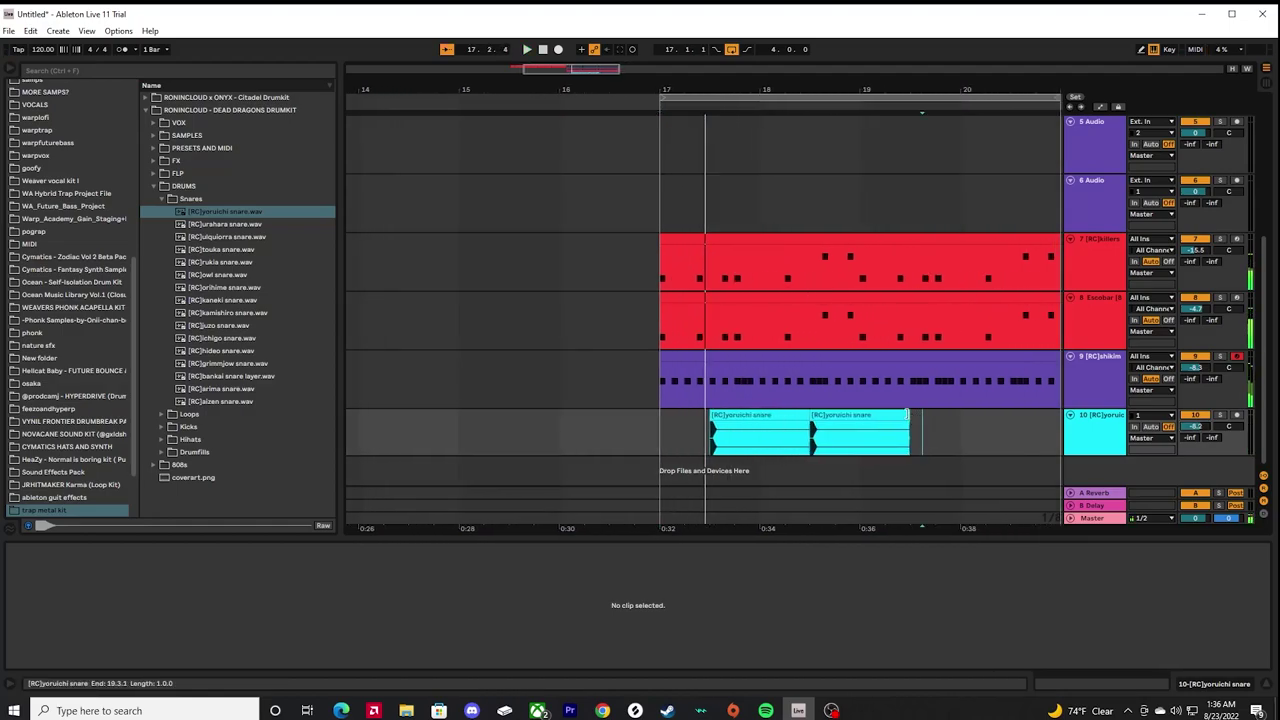
click(858, 437)
click(663, 445)
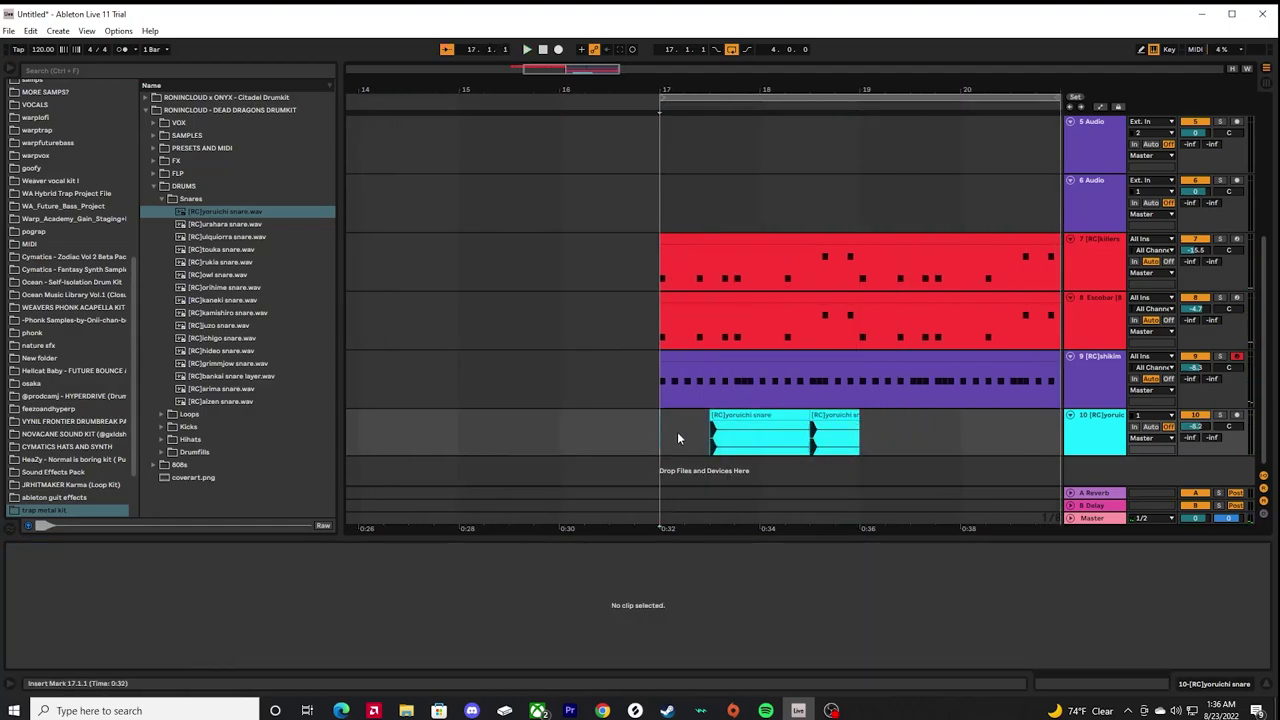
key(space)
drag(1200, 428, 1200, 448)
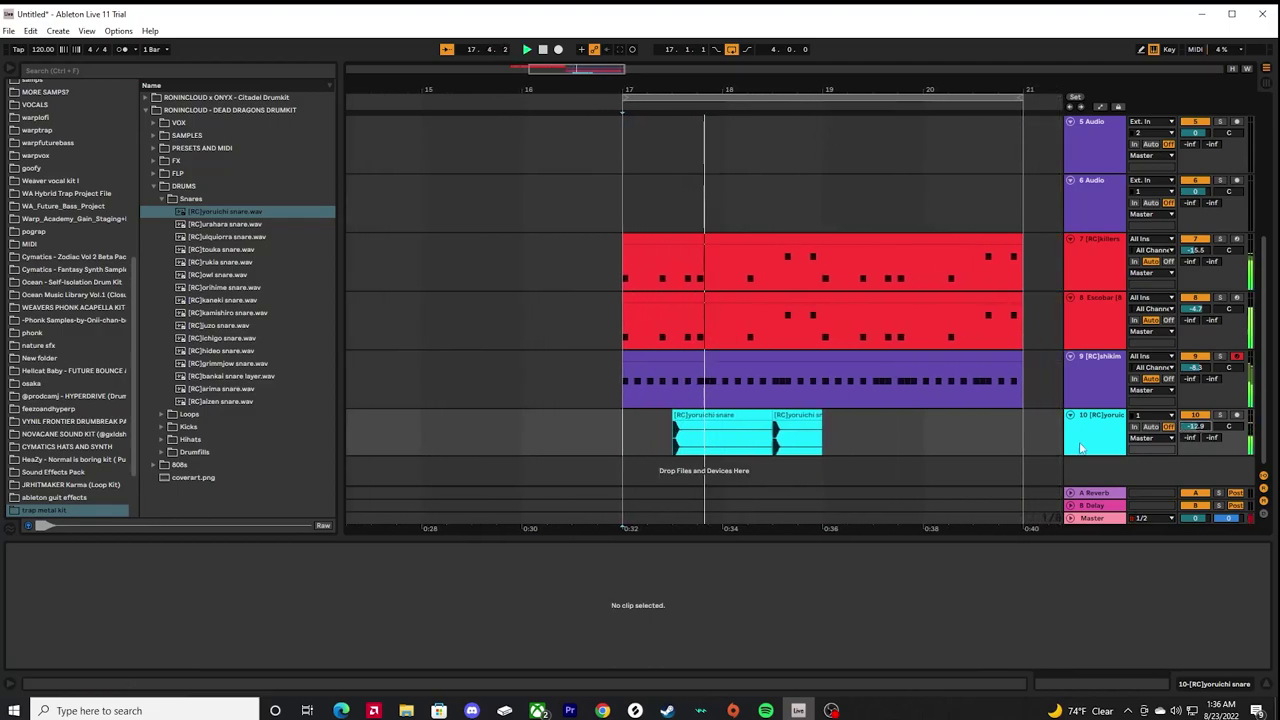
- Duplicate the two-bar snare pattern into bars 19 and 20
click(795, 437)
drag(788, 437, 588, 445)
key(ctrl+d)
click(985, 446)
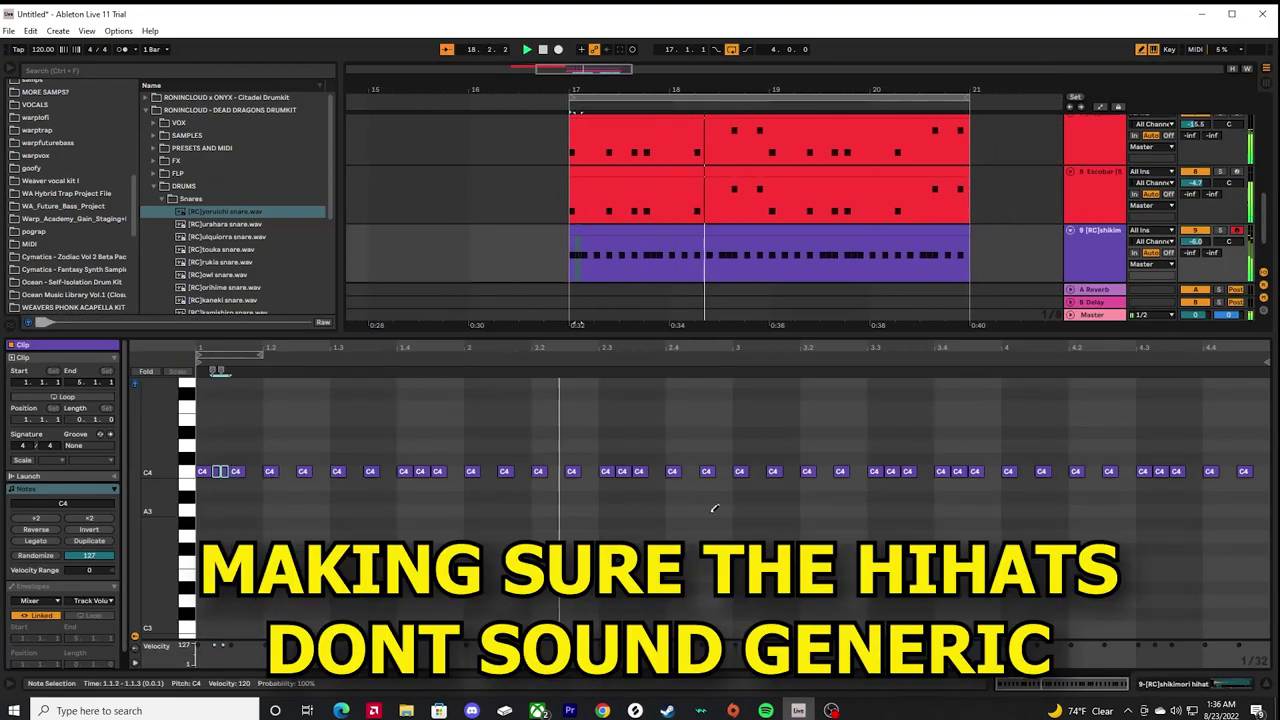
- Replace the last C4 note of the hi-hat clip with a higher-pitched one
click(1241, 466)
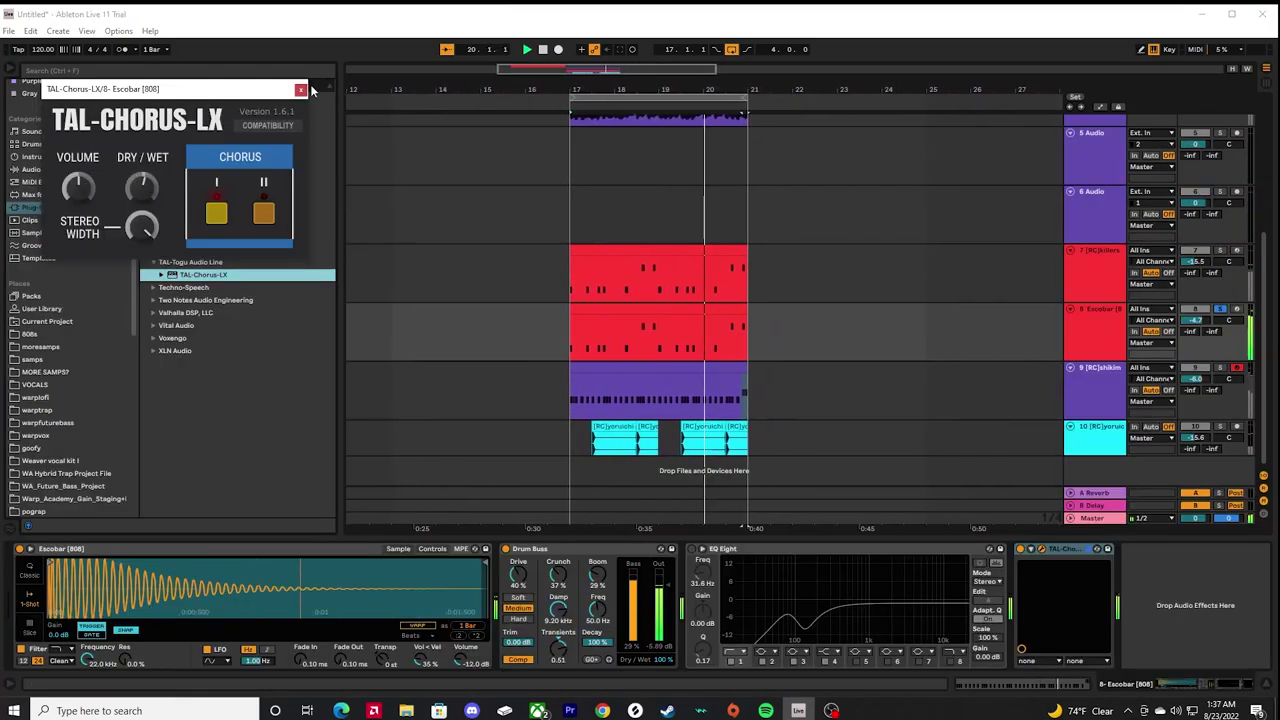
- Solo the [RC]killers 808, hi-hat and snare tracks together with the Escobar 808 track
click(1232, 327)
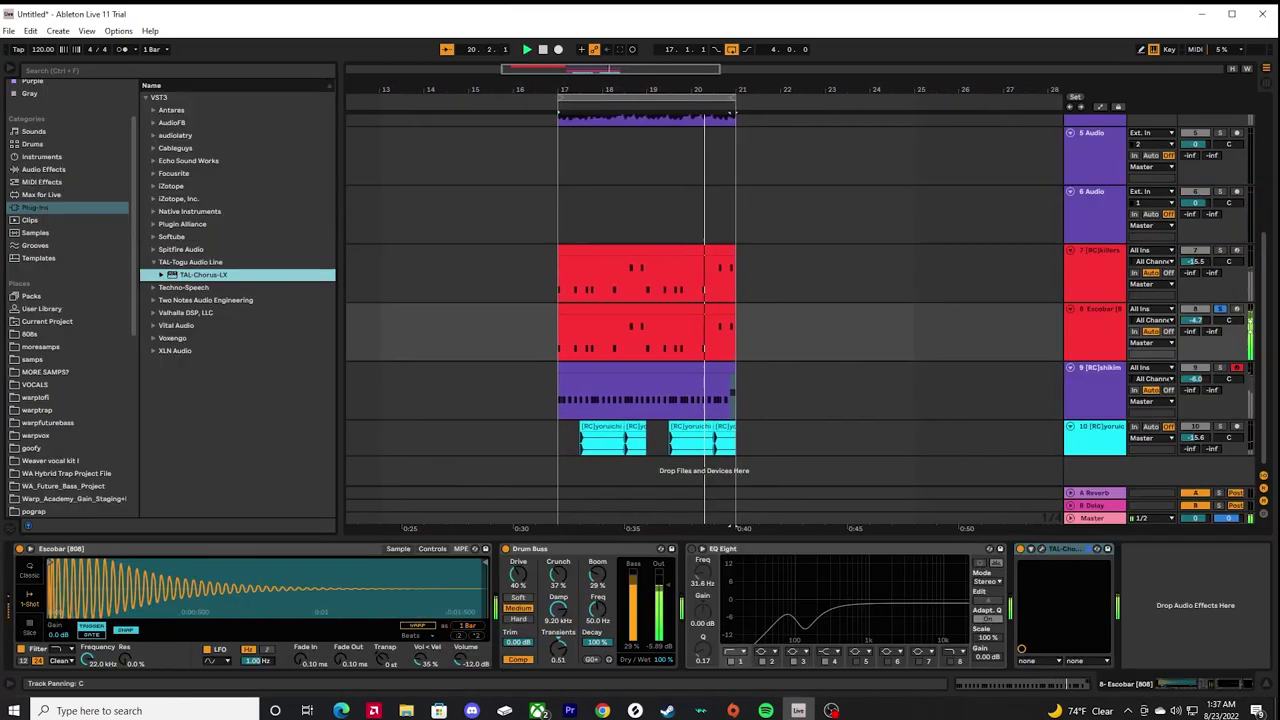
ctrl+click(1220, 251)
ctrl+click(1220, 368)
ctrl+click(1220, 427)
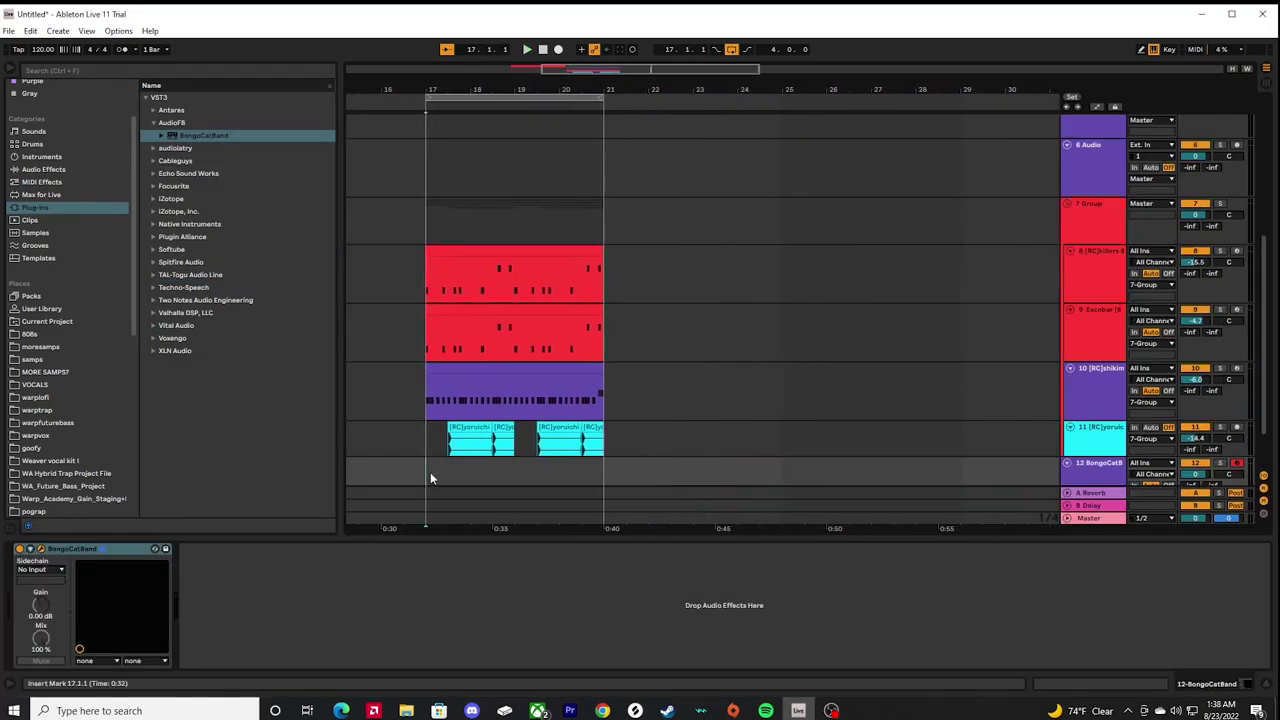
- Play the beat and check the track levels in the Session mixer
key(space)
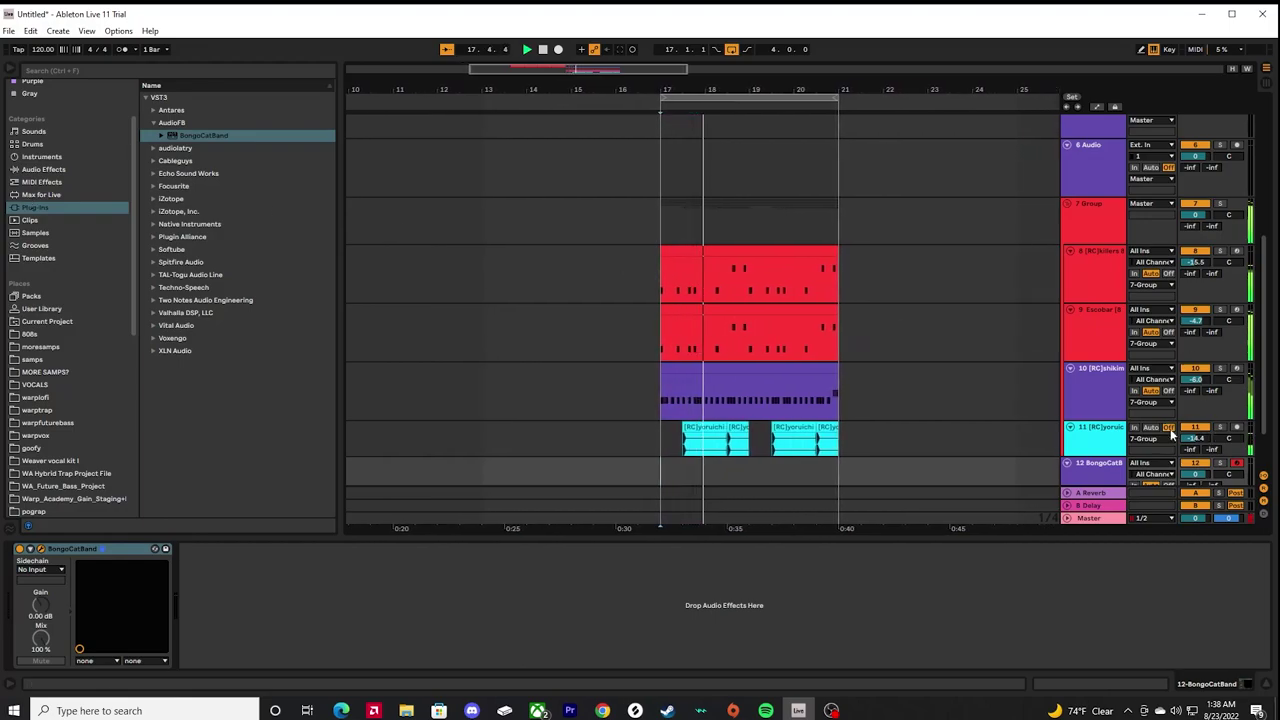
click(1266, 81)
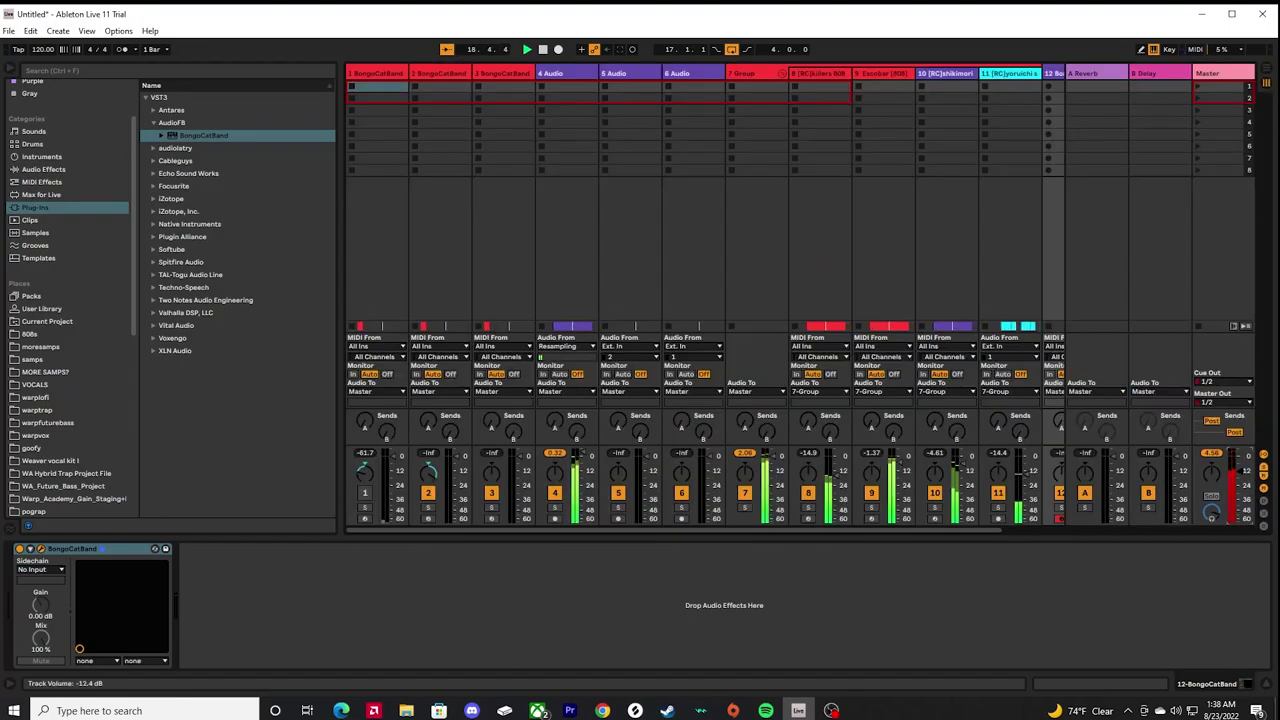
key(Tab)
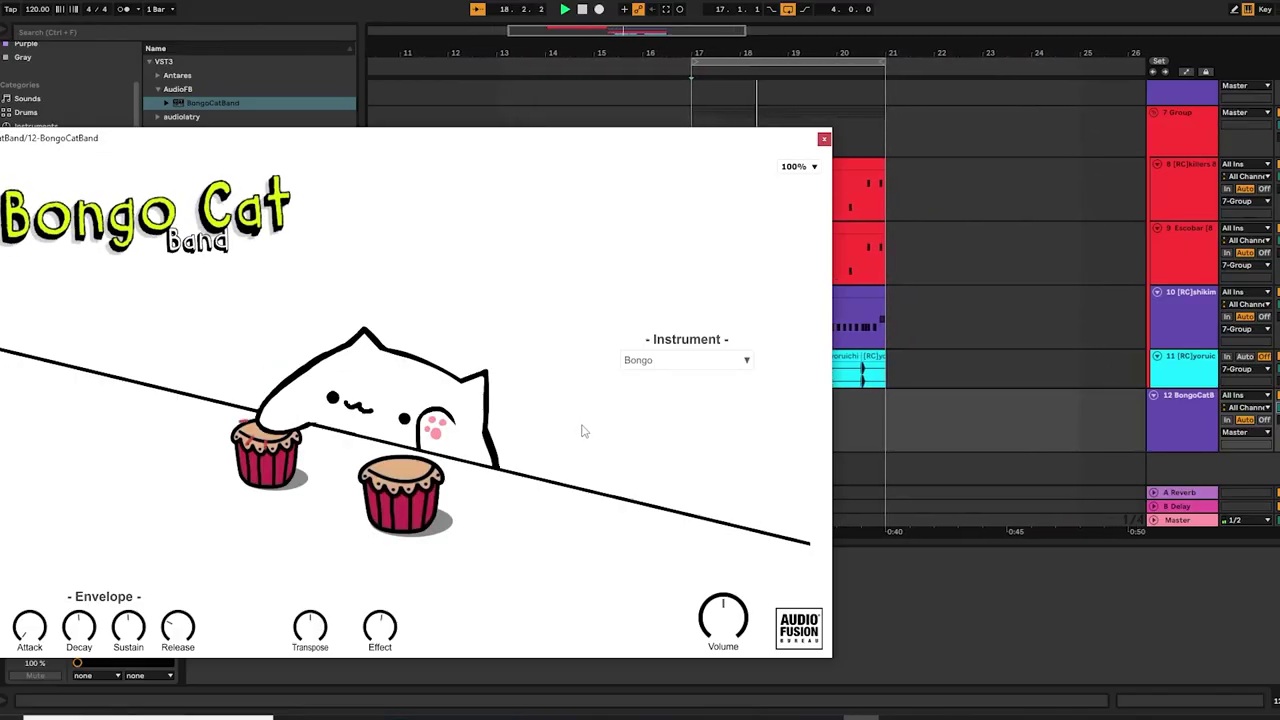
- Start recording a bongo part on the BongoCatBand track from bar 13
click(559, 49)
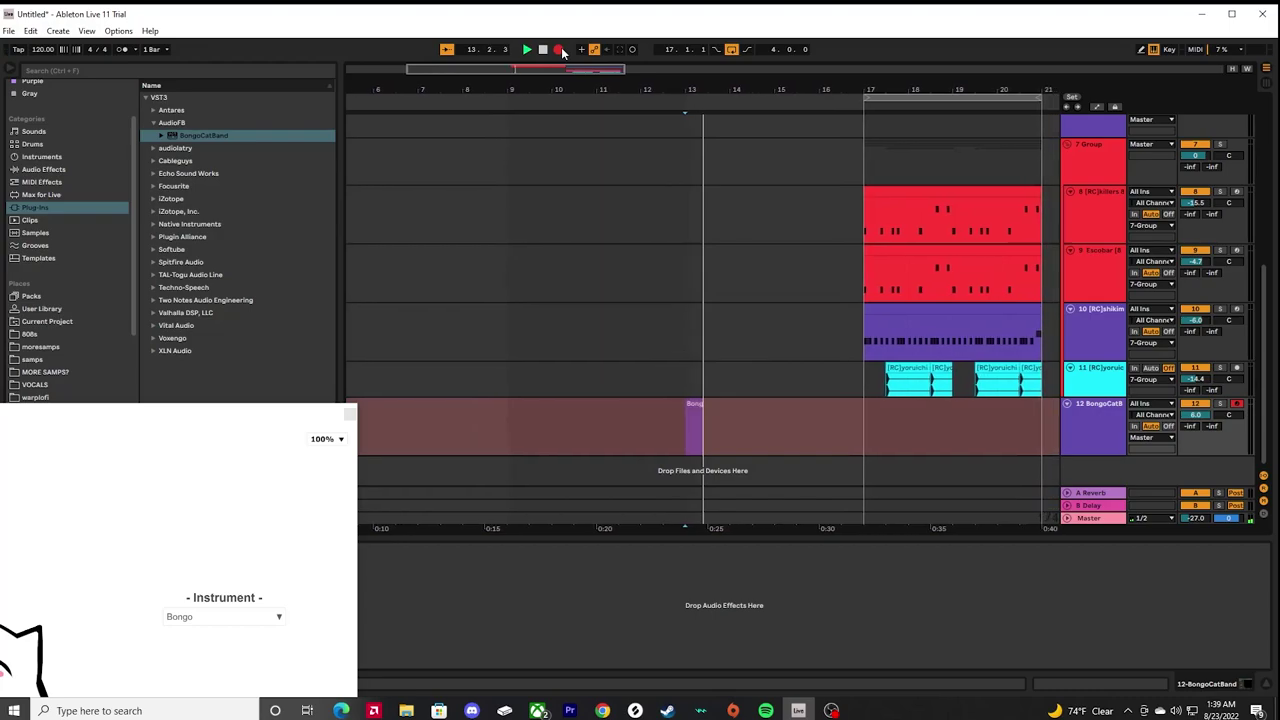